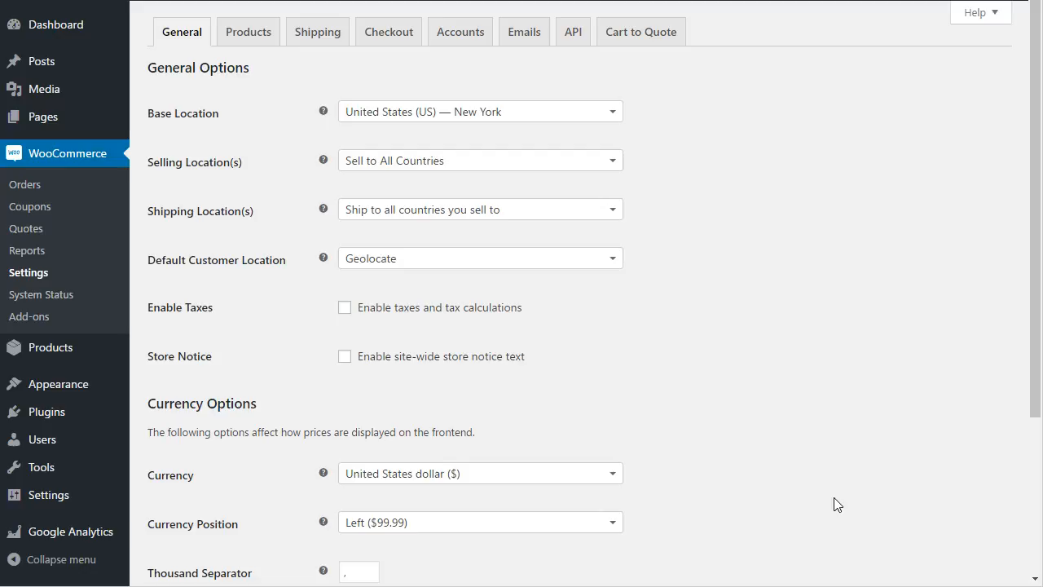
Switch to the Cart to Quote settings tab and highlight 'single quotes.' in the first option's description
mouse_move(58, 65)
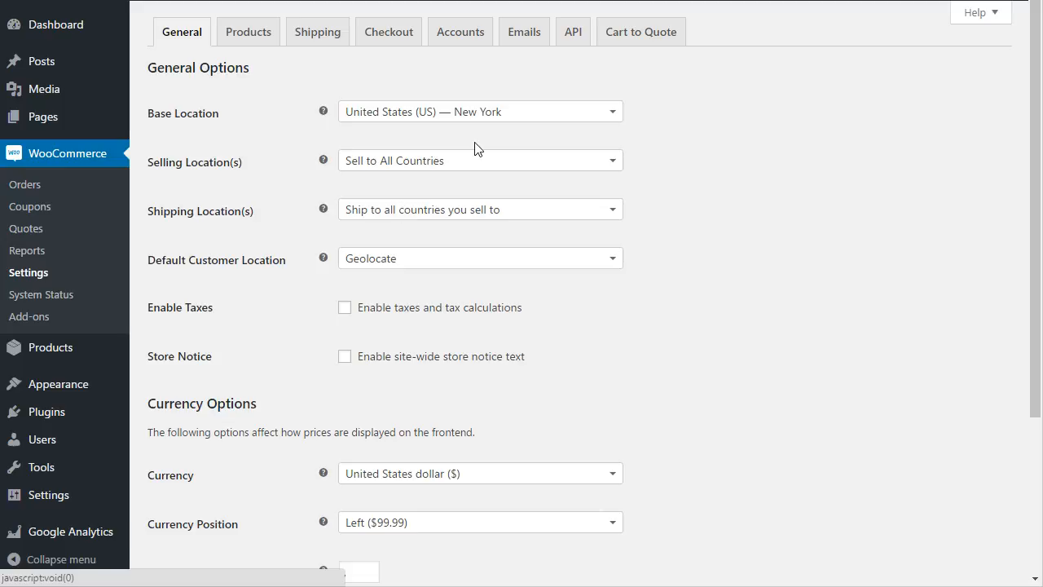
left_click(646, 41)
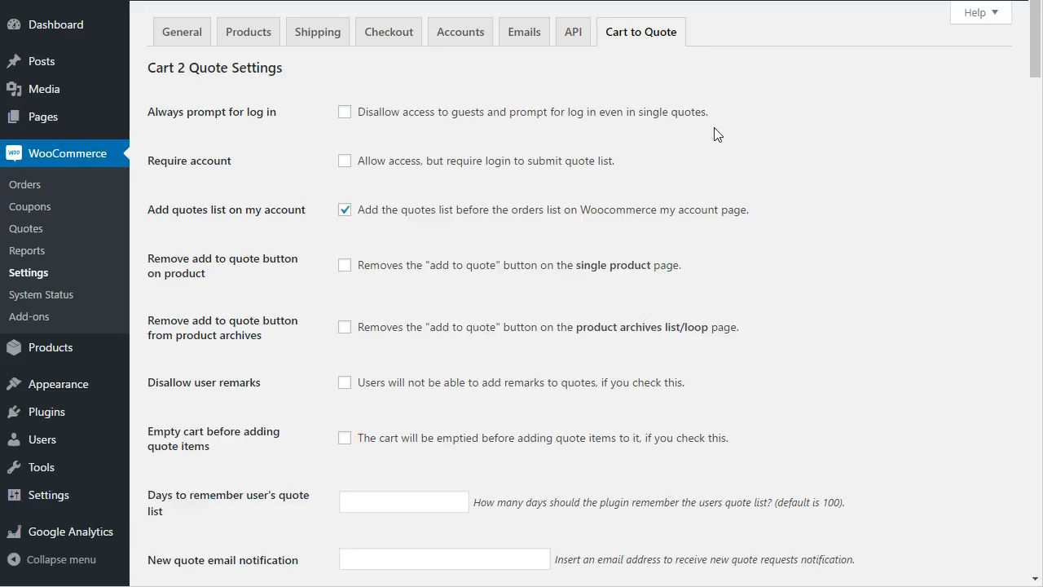
left_click_drag(718, 116, 641, 114)
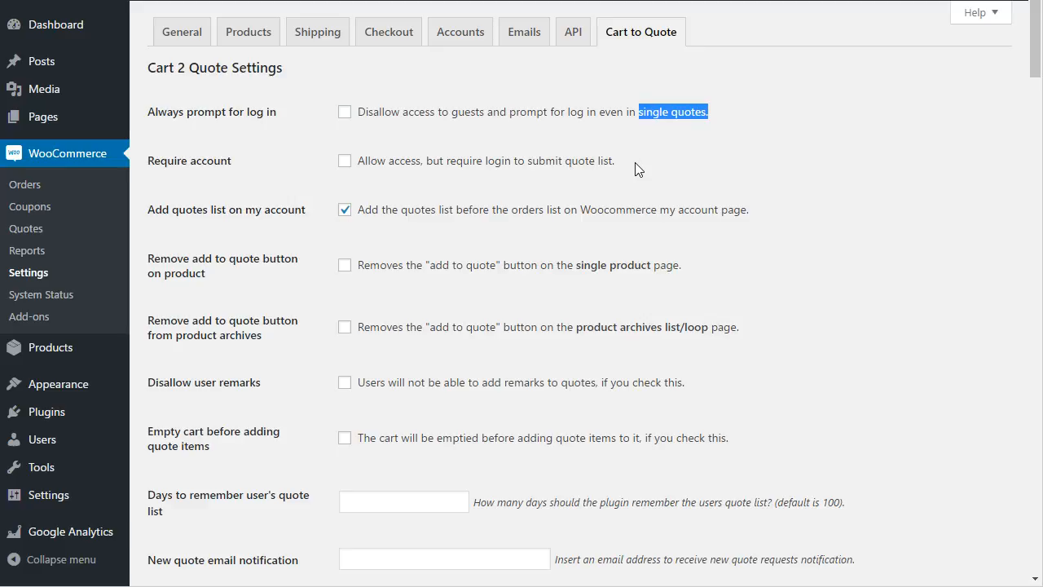
In the storefront, view My Account's Recent Quotes table showing quotes 154, 153 and 102 as Approved
key("alt+Tab")
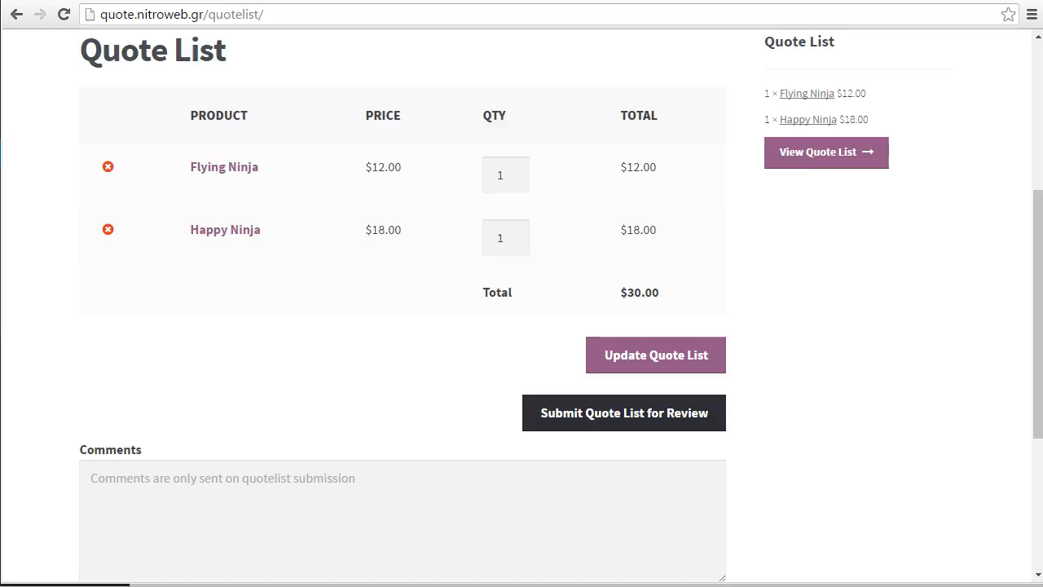
scroll(546, 274, "up", 1)
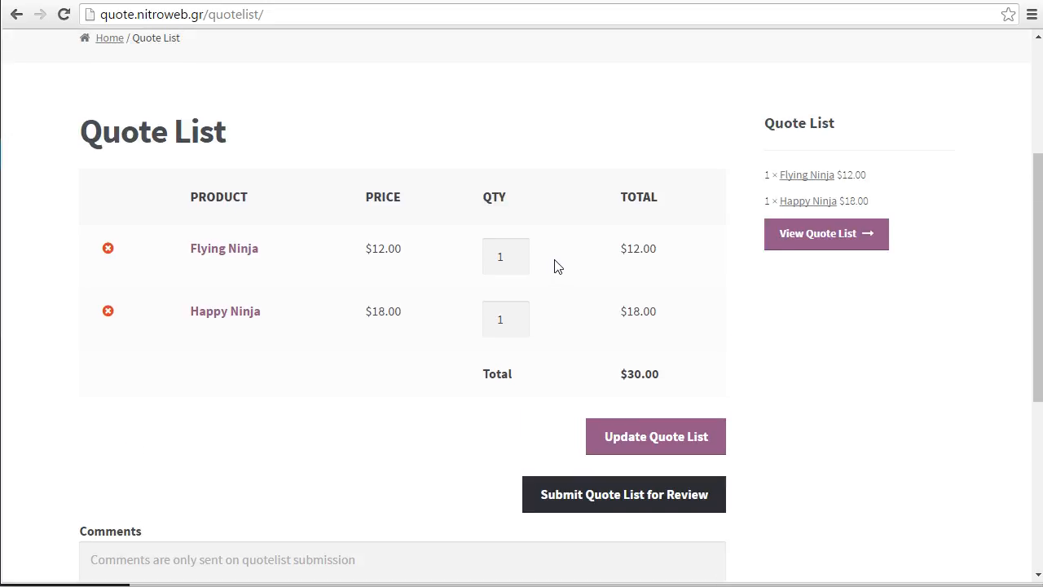
scroll(563, 265, "down", 1)
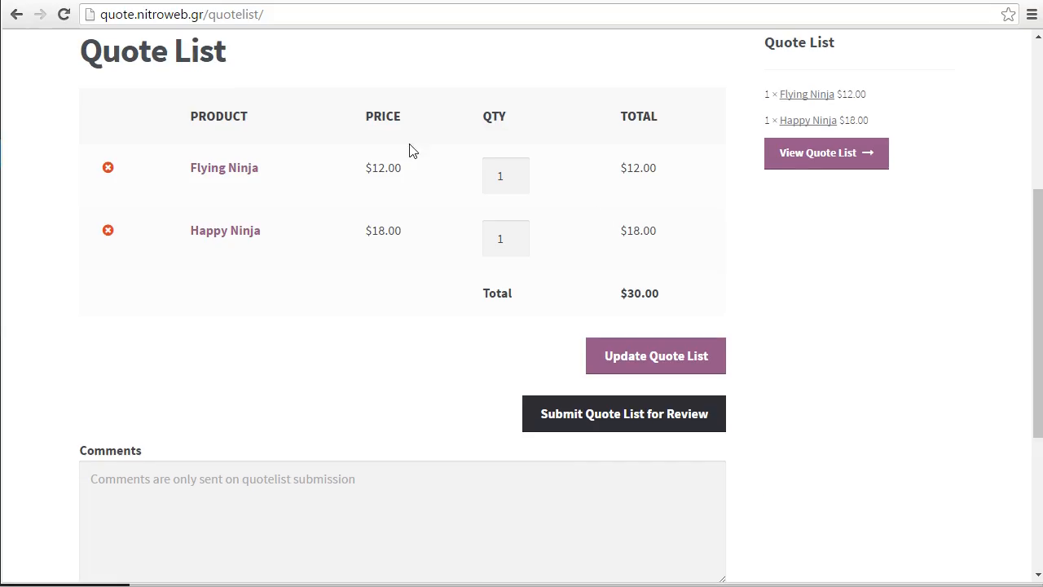
scroll(407, 151, "up", 4)
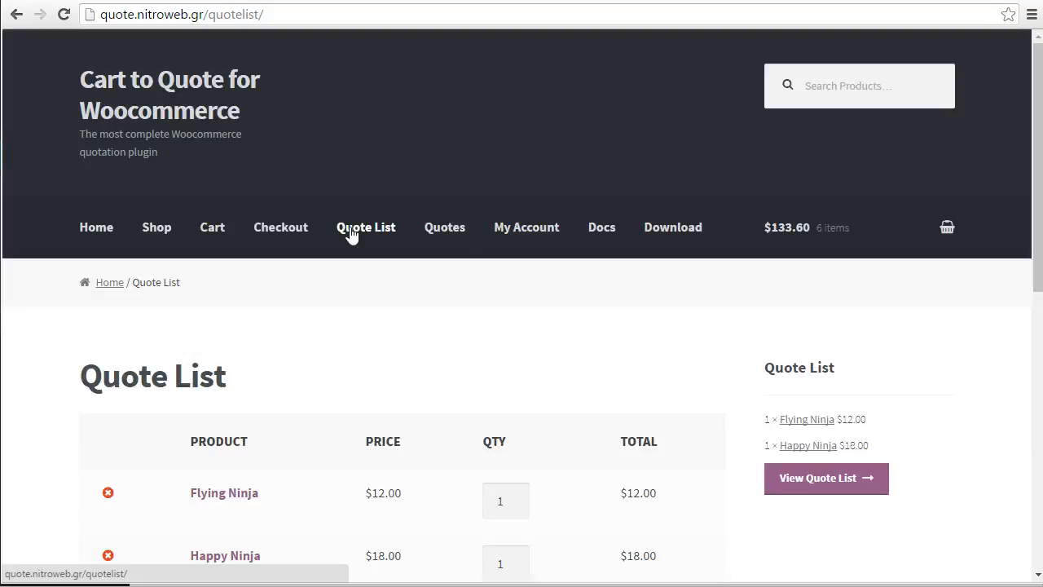
left_click(558, 228)
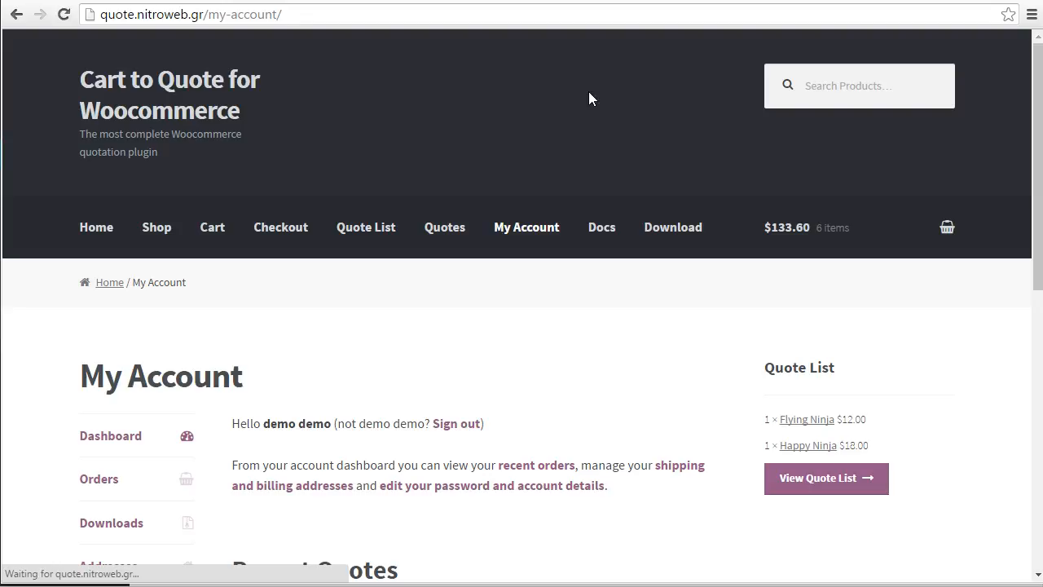
scroll(588, 94, "down", 6)
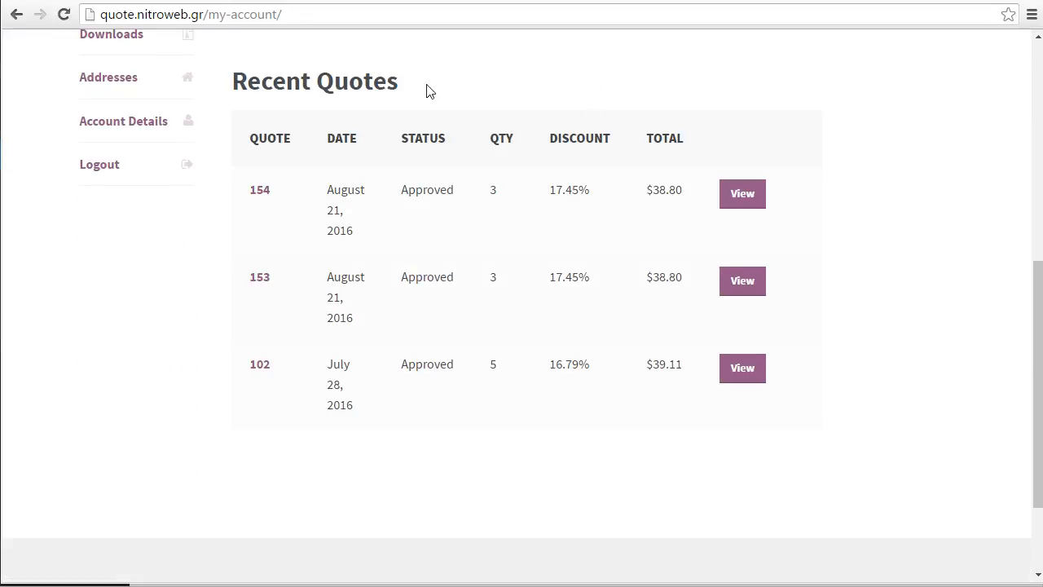
left_click(306, 16)
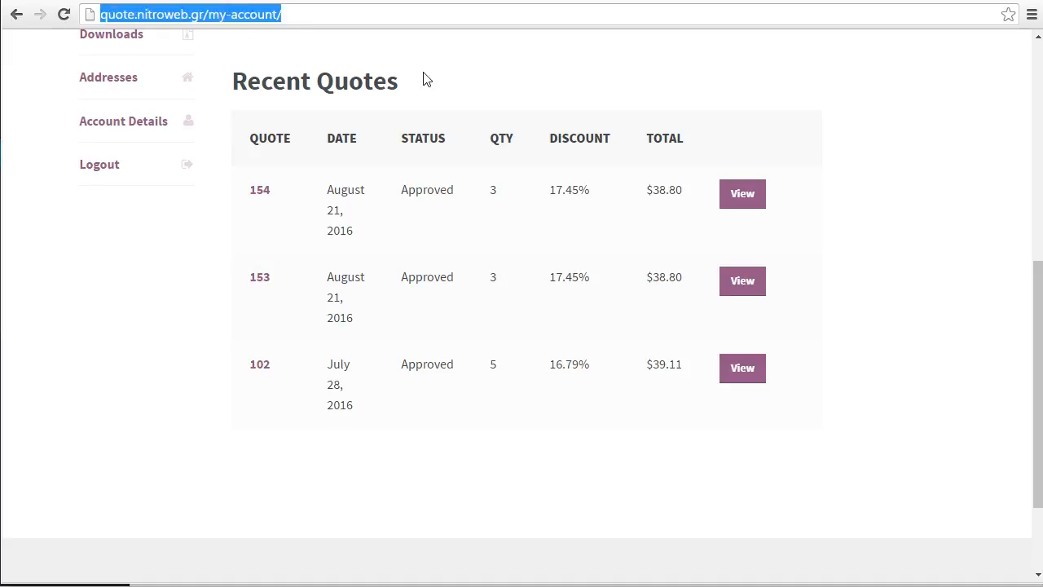
left_click(521, 81)
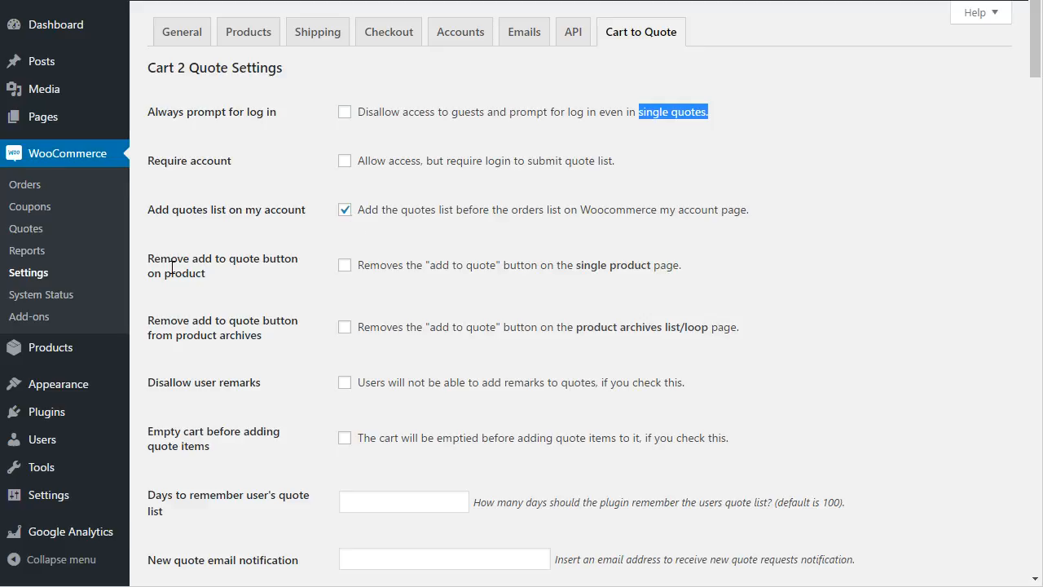
Enable 'Remove add to quote button' for single product pages and product archives, and save
left_click(345, 265)
left_click(346, 328)
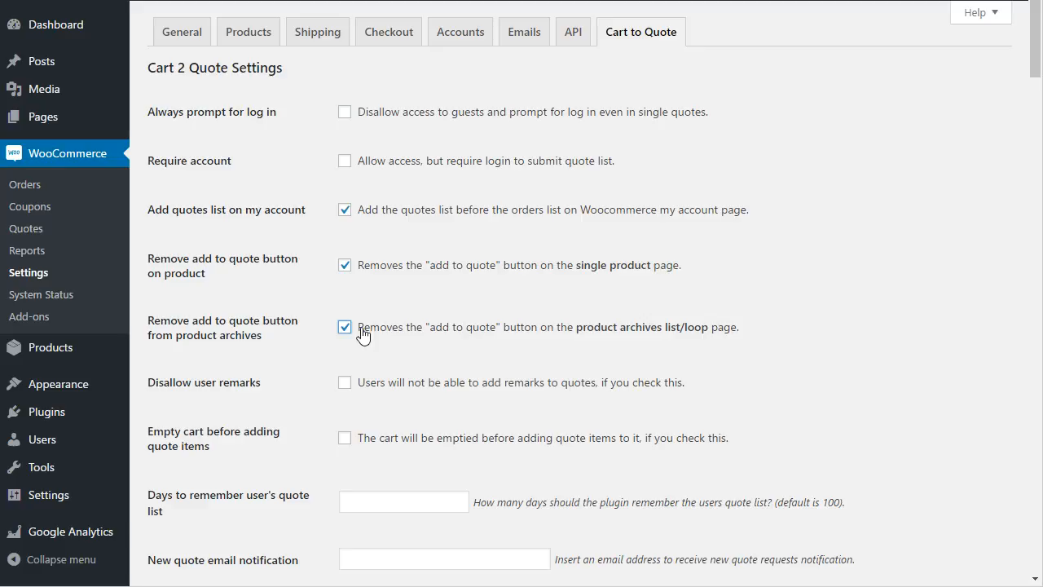
scroll(493, 401, "down", 3)
left_click(385, 258)
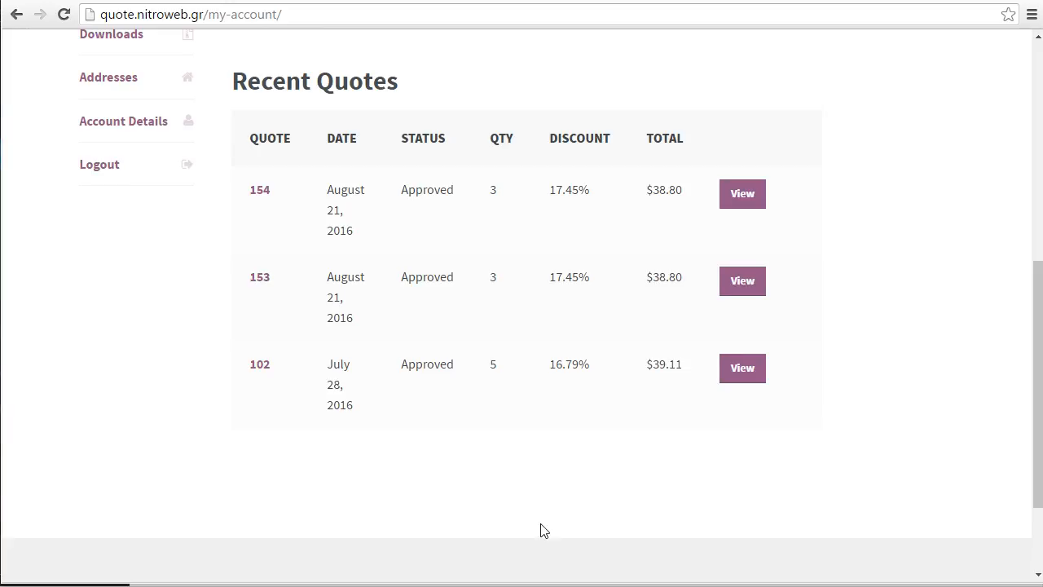
scroll(540, 529, "up", 7)
Browse the storefront Shop page to check the product listing without add-to-quote buttons
left_click(167, 230)
scroll(620, 325, "down", 5)
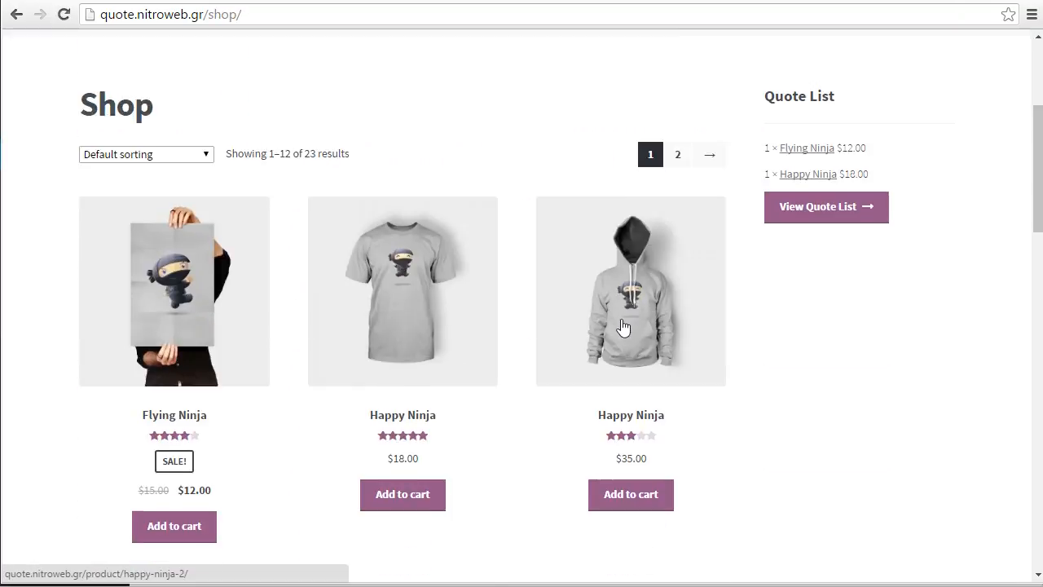
scroll(421, 391, "down", 3)
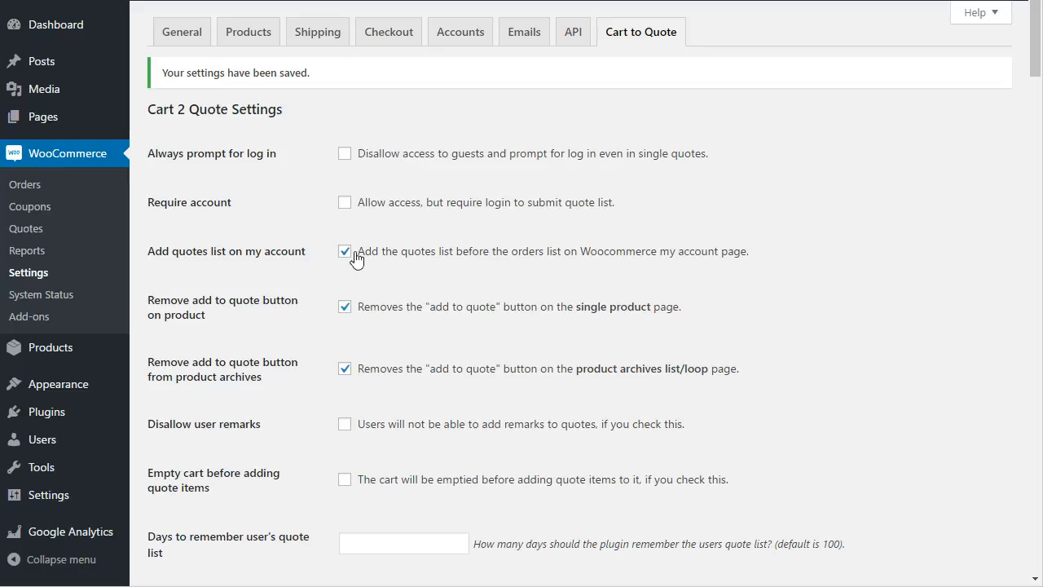
Disable both 'Remove add to quote button' options, keeping the my-account quotes list enabled, and save
left_click(354, 257)
left_click(352, 259)
left_click(353, 310)
left_click(345, 371)
left_click(361, 542)
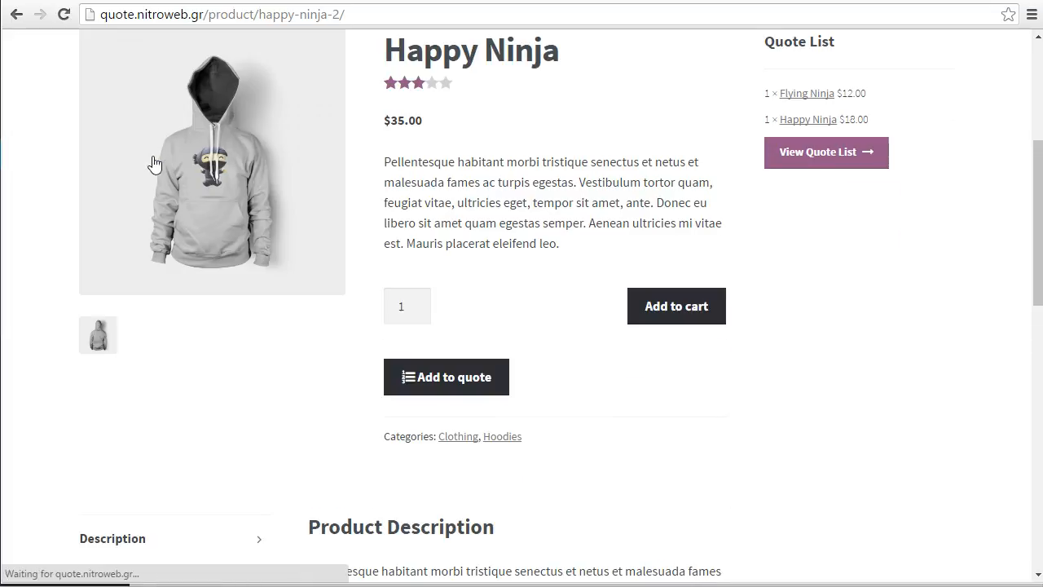
Add the Happy Ninja hoodie to the quote and return to the Shop listing
left_click(487, 382)
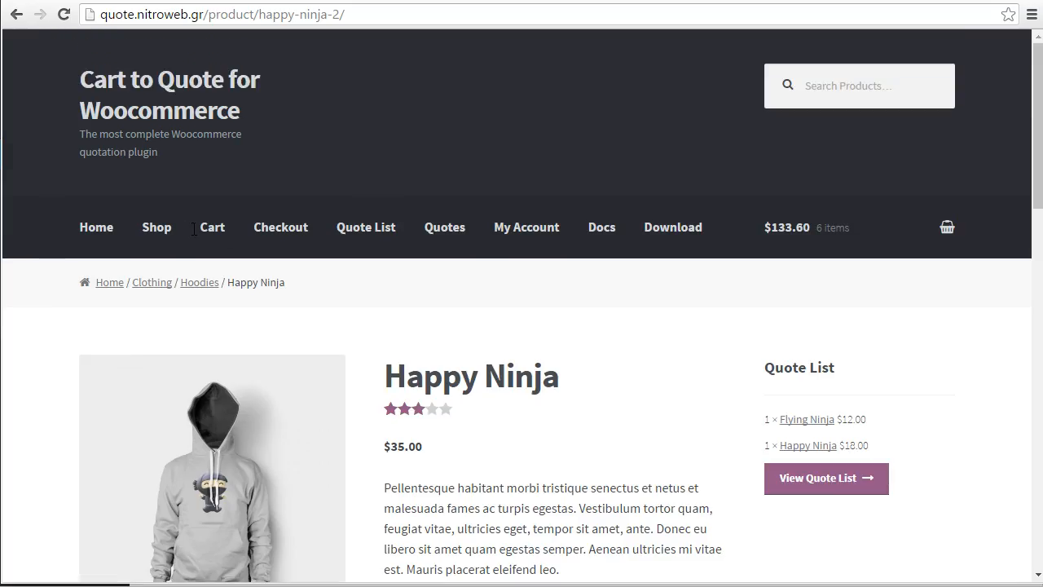
left_click(181, 242)
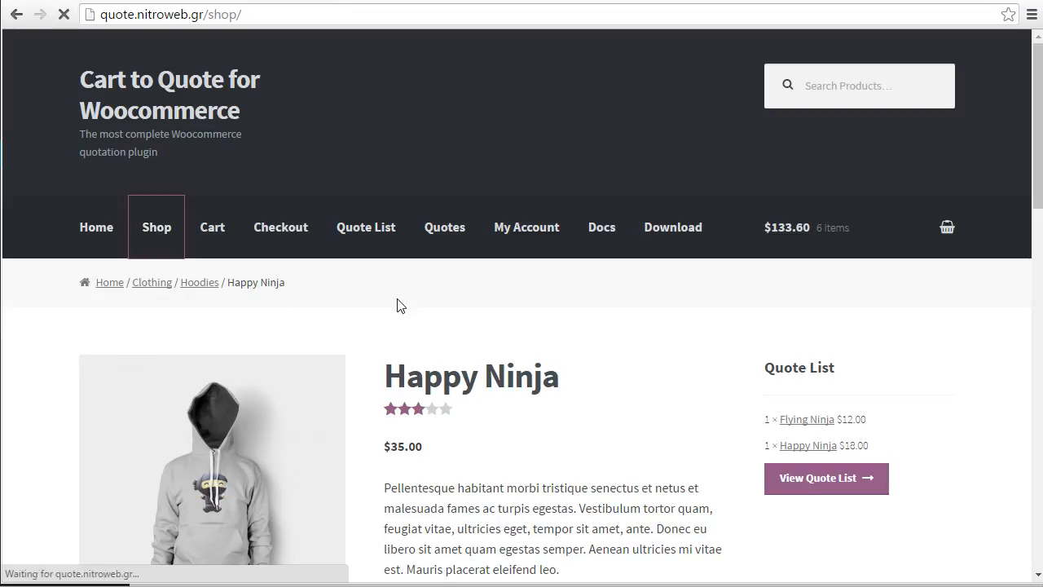
scroll(397, 298, "down", 2)
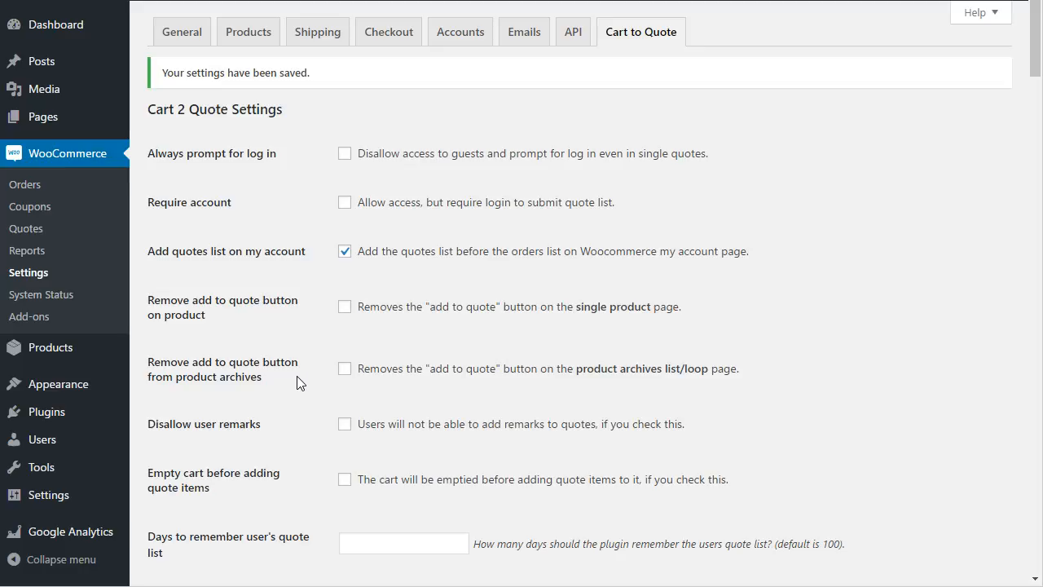
Highlight the product archives option label before checking Add to quote buttons on the Shop page
left_click_drag(285, 384, 159, 373)
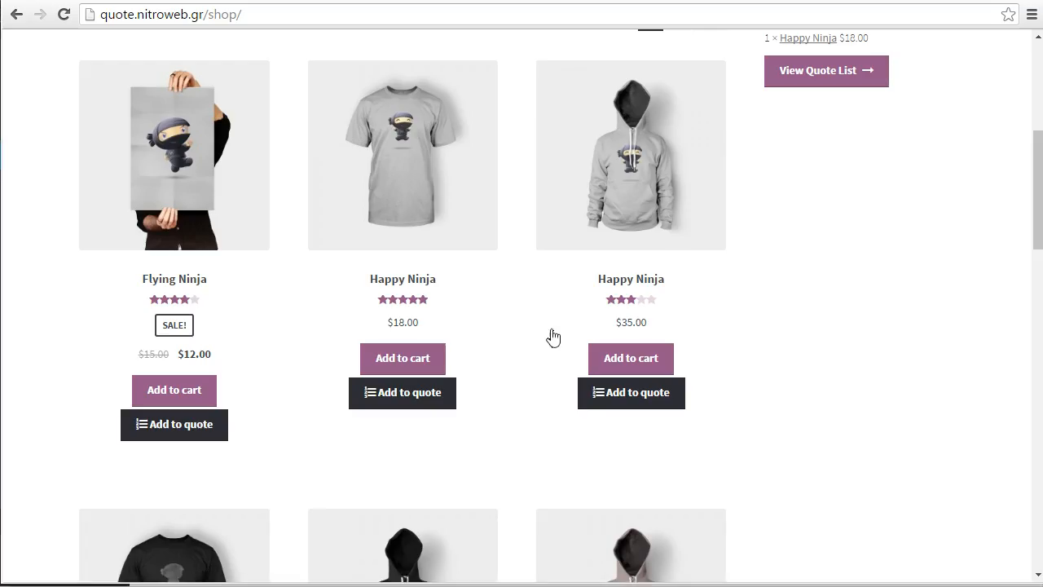
Review the Quote List with Flying Ninja and Happy Ninja totalling $30.00, focusing the Comments box
scroll(548, 265, "up", 5)
left_click(366, 228)
scroll(416, 302, "down", 7)
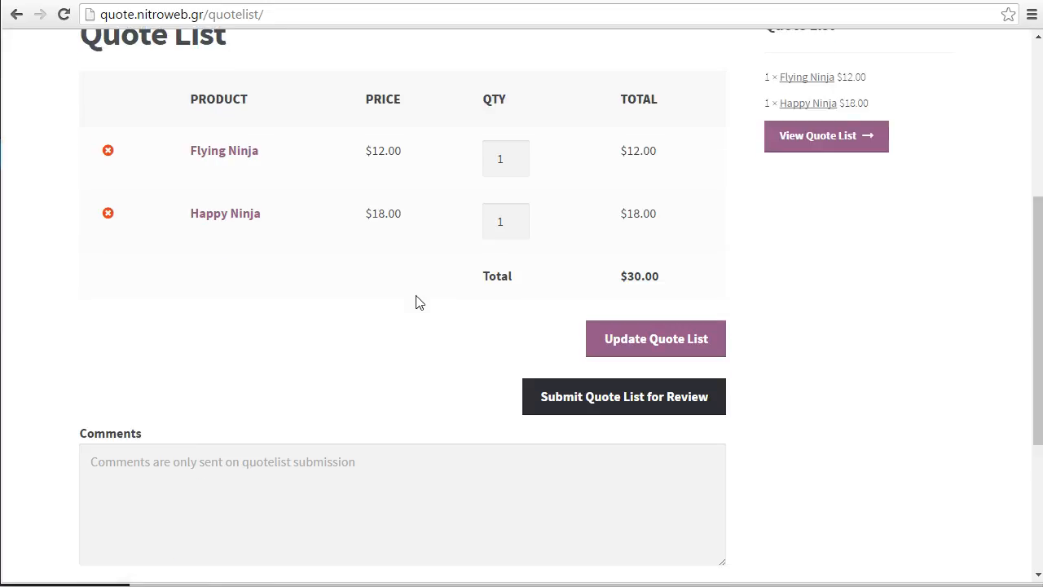
left_click(179, 246)
scroll(291, 266, "up", 6)
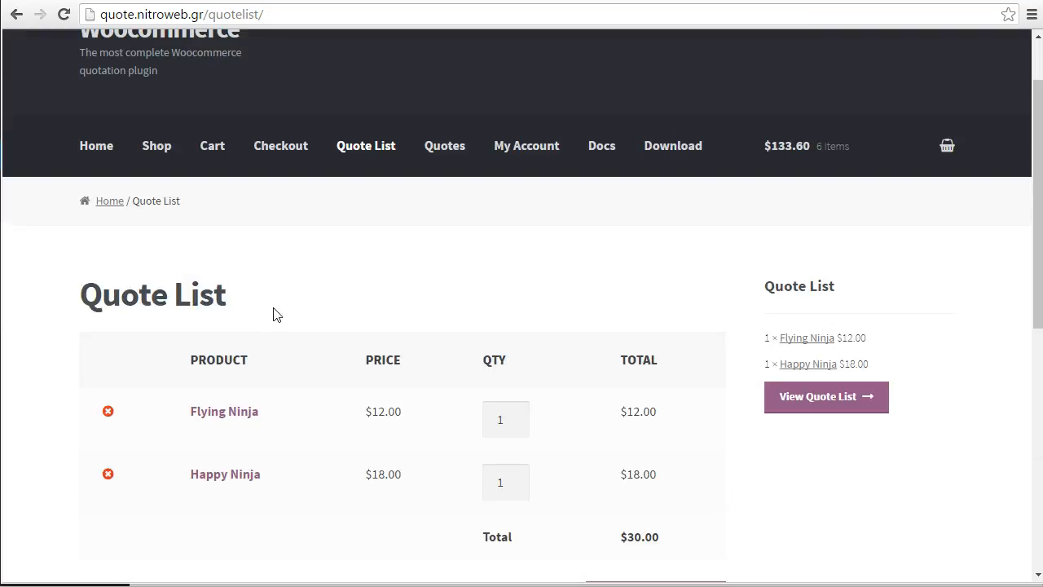
scroll(562, 469, "down", 2)
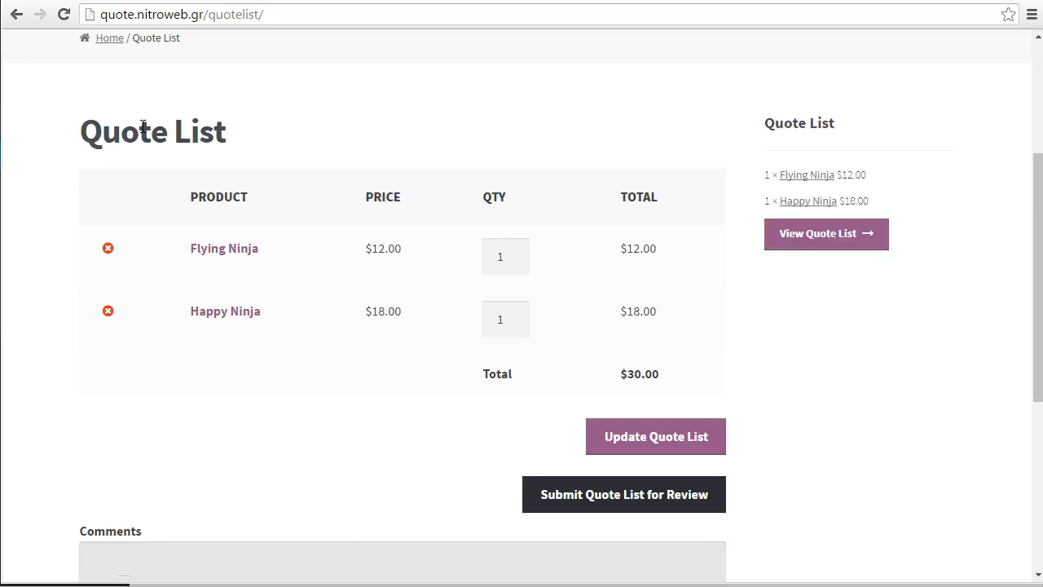
scroll(203, 149, "down", 2)
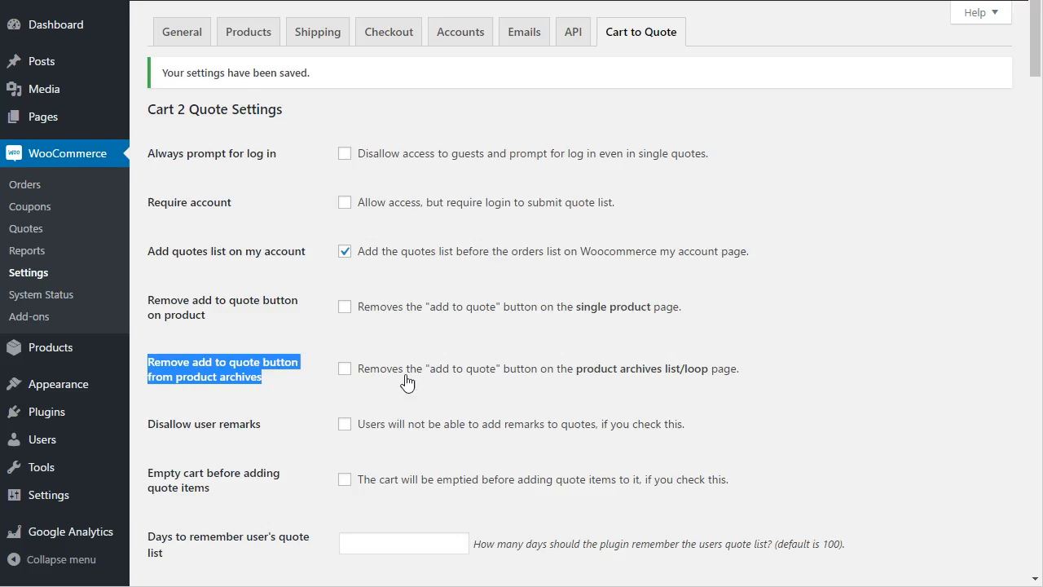
scroll(408, 383, "down", 2)
left_click_drag(259, 277, 155, 271)
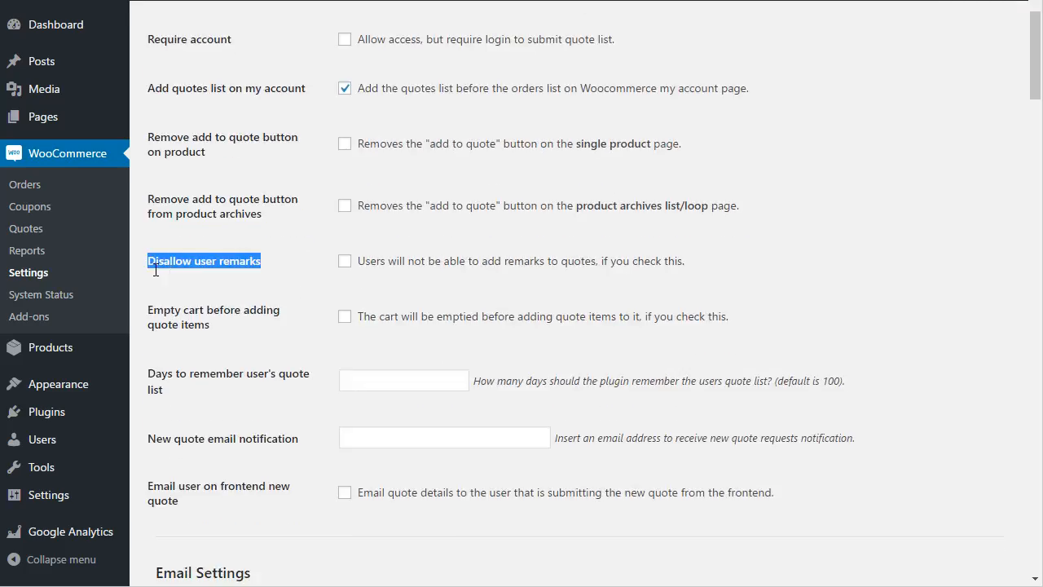
left_click(219, 325)
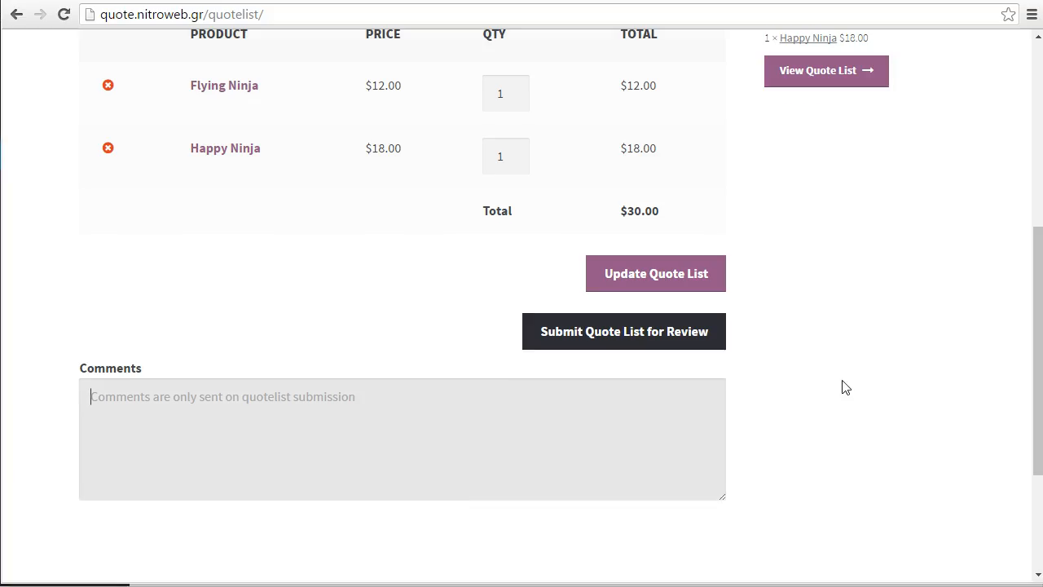
scroll(737, 482, "up", 5)
mouse_move(803, 229)
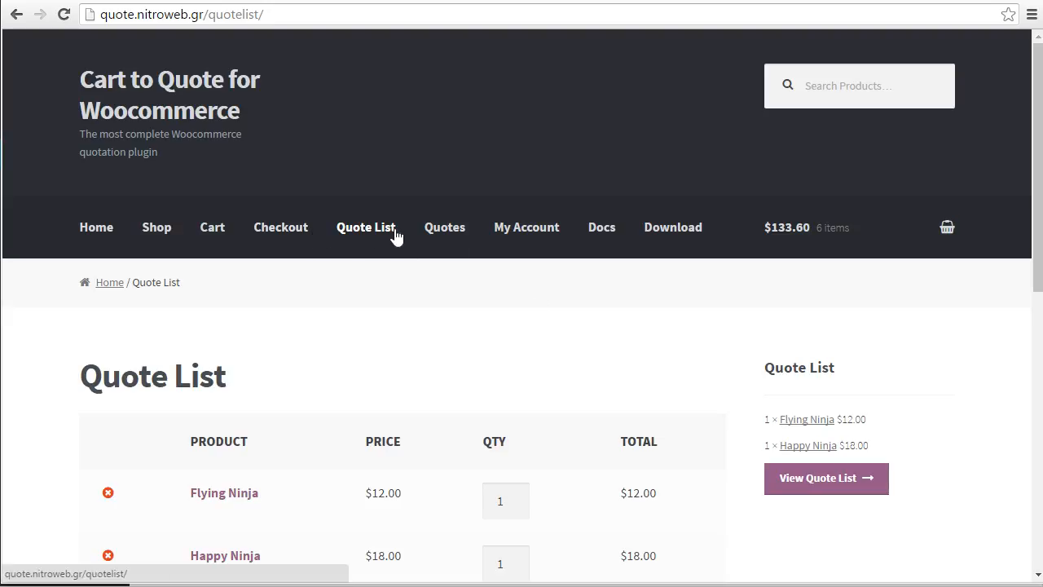
From My Account's Recent Quotes, view quote 102 with 15% and 22% ninja discounts totalling $87.58
left_click(535, 235)
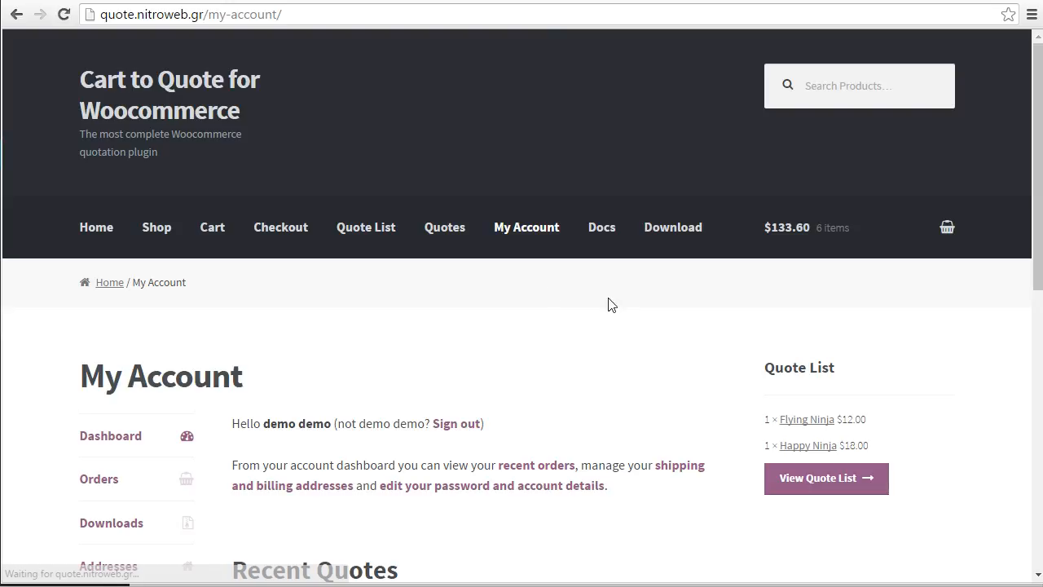
scroll(610, 296, "down", 6)
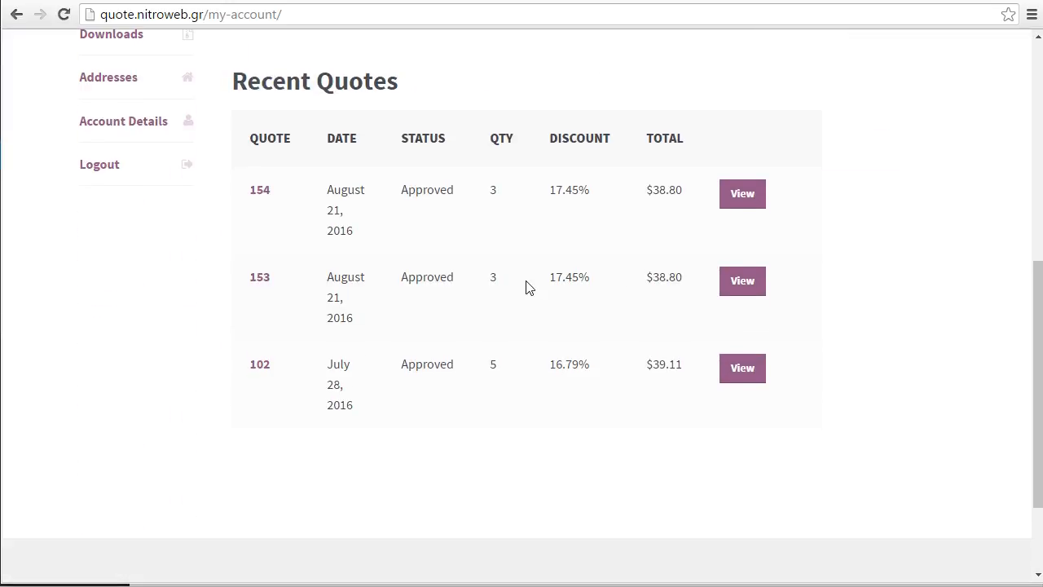
left_click(756, 377)
scroll(733, 328, "down", 4)
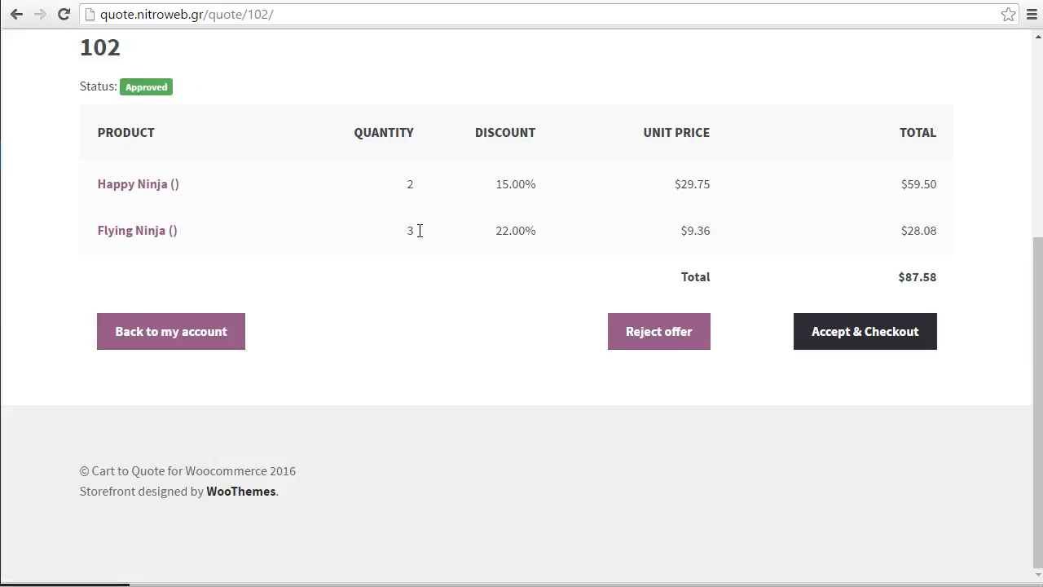
scroll(676, 331, "up", 2)
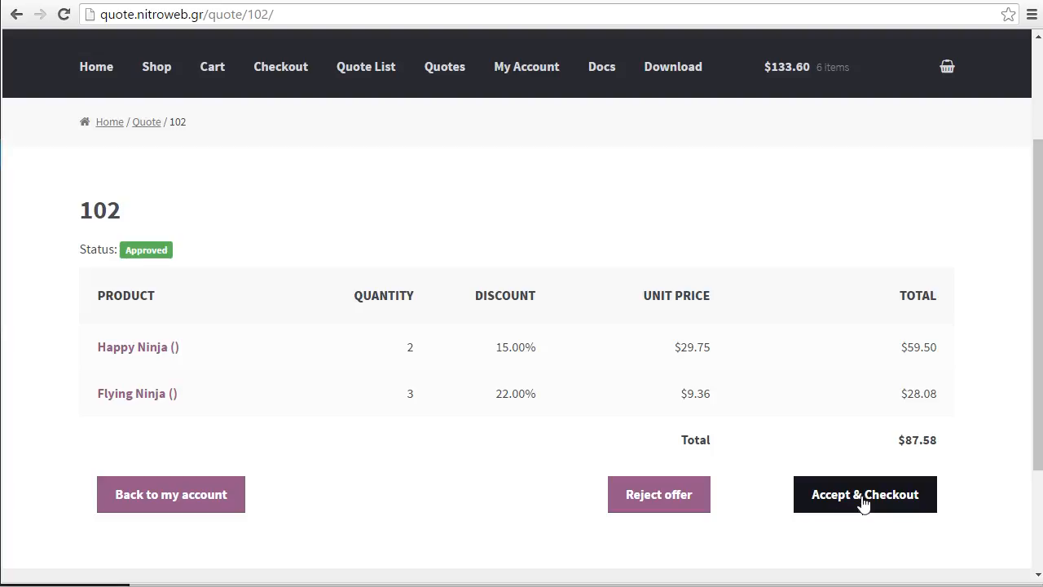
mouse_move(948, 70)
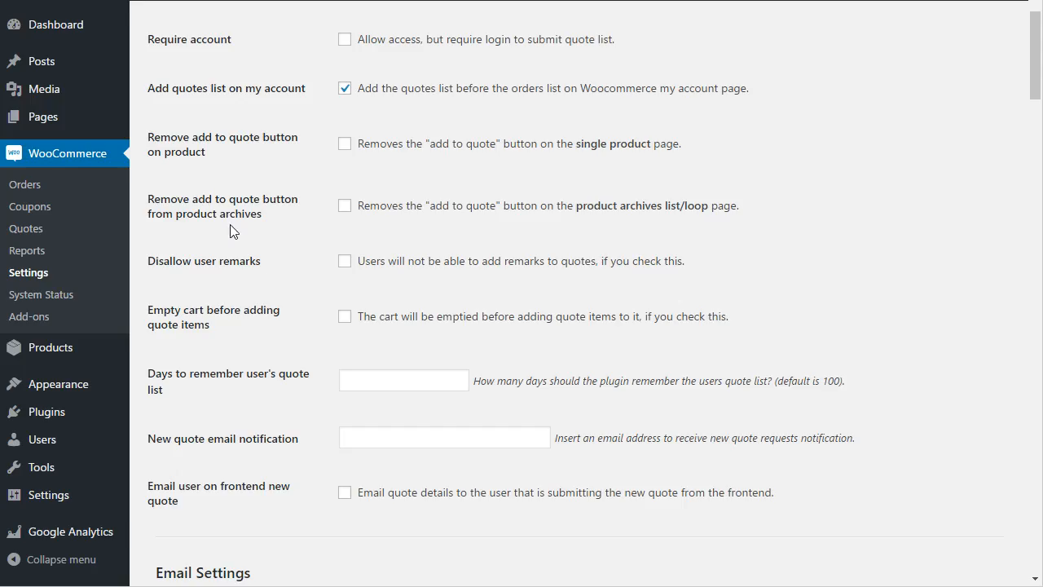
scroll(262, 279, "down", 1)
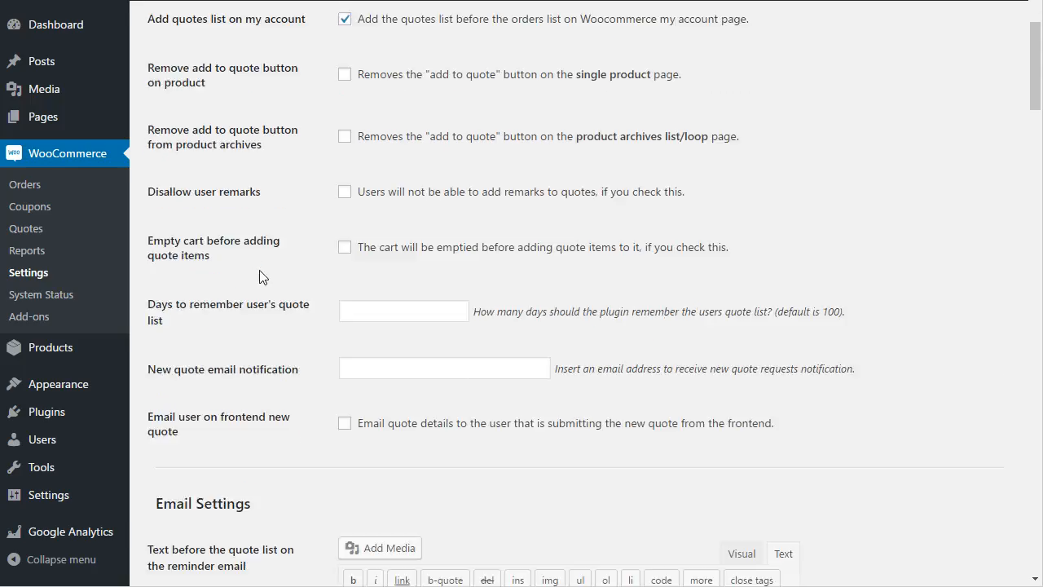
scroll(261, 278, "down", 1)
left_click_drag(180, 225, 154, 220)
left_click(356, 226)
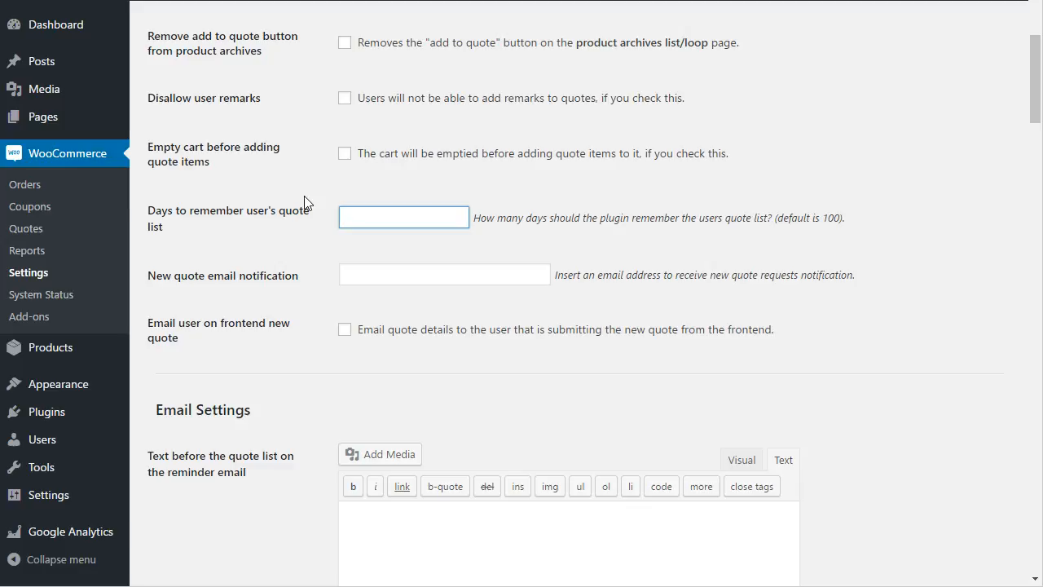
scroll(307, 202, "up", 1)
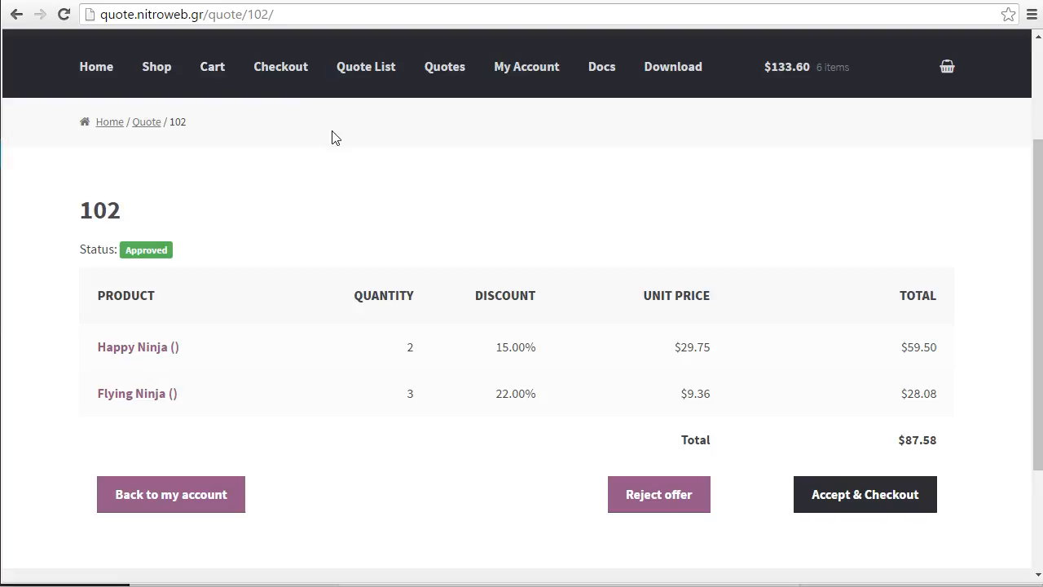
scroll(517, 207, "up", 2)
Check the Quote List table showing Flying Ninja and Happy Ninja for $30.00 total
left_click(359, 232)
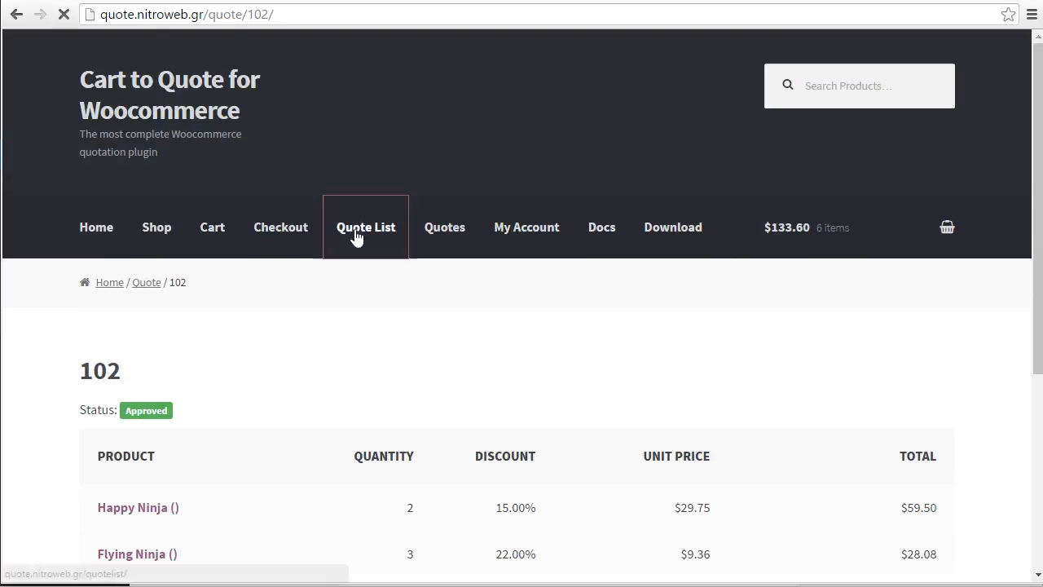
scroll(545, 286, "down", 4)
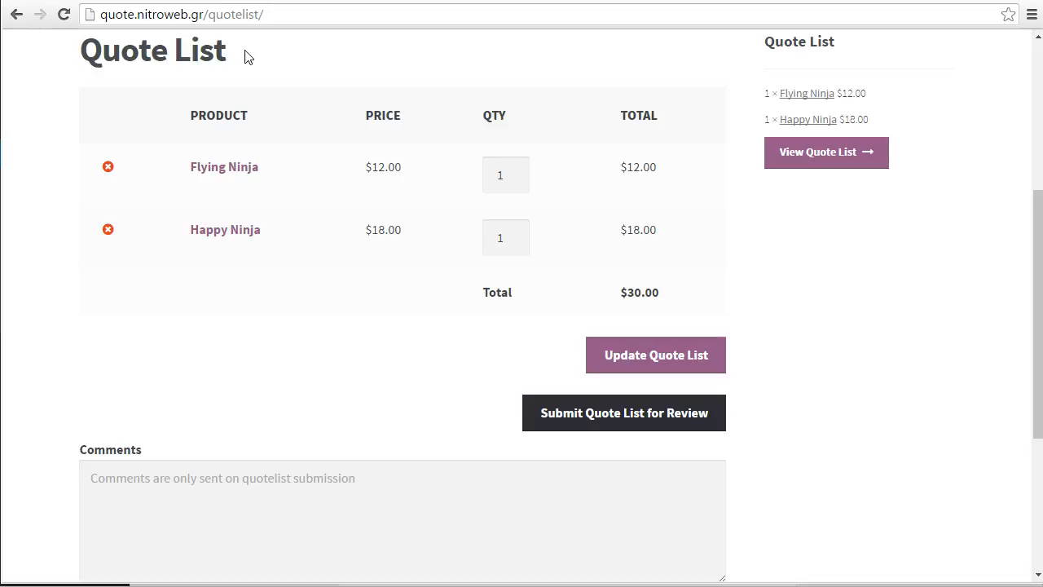
scroll(248, 64, "up", 2)
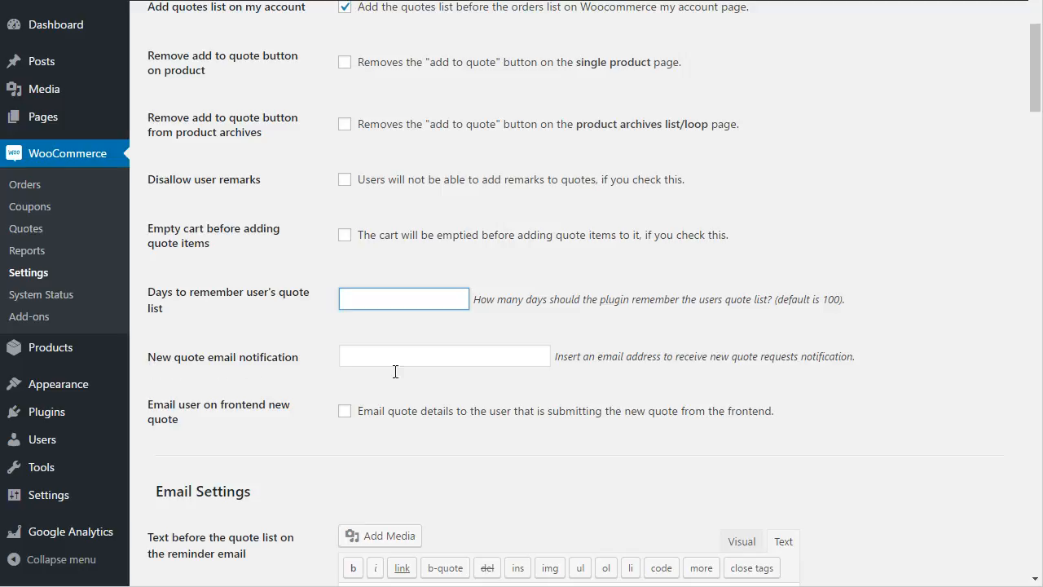
left_click(434, 365)
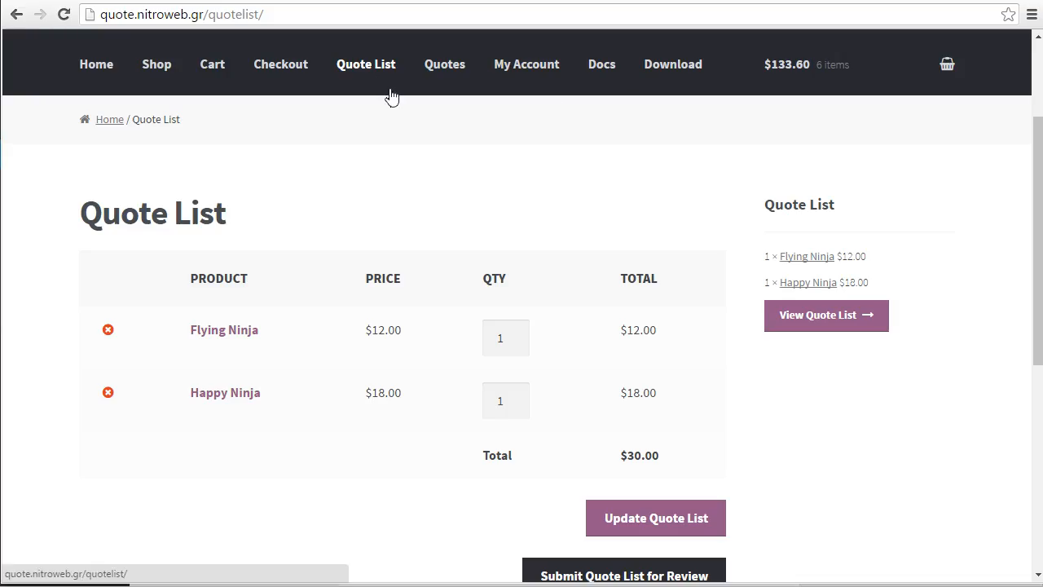
scroll(530, 208, "down", 3)
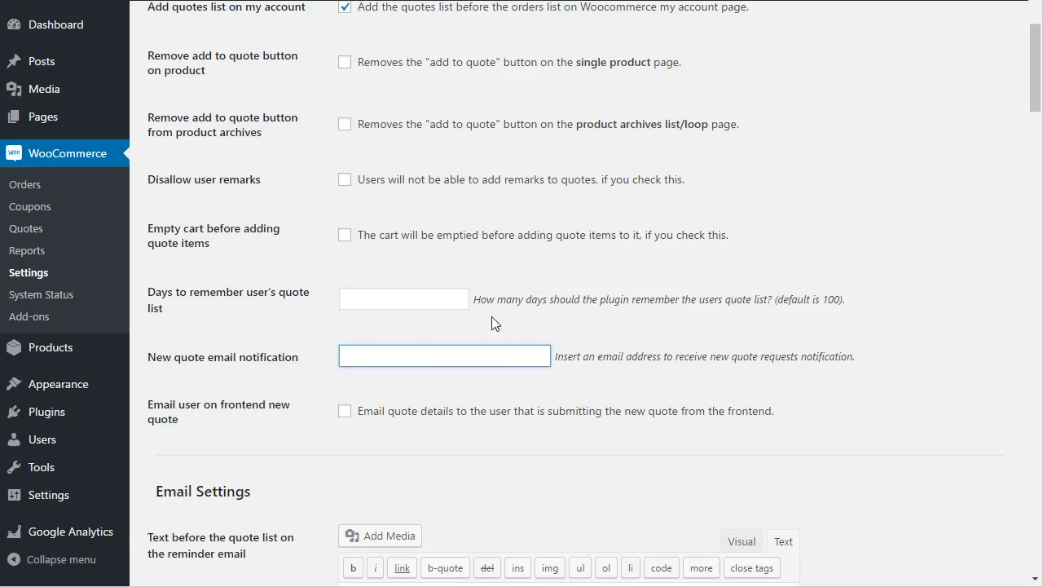
scroll(496, 318, "down", 4)
left_click_drag(252, 169, 161, 171)
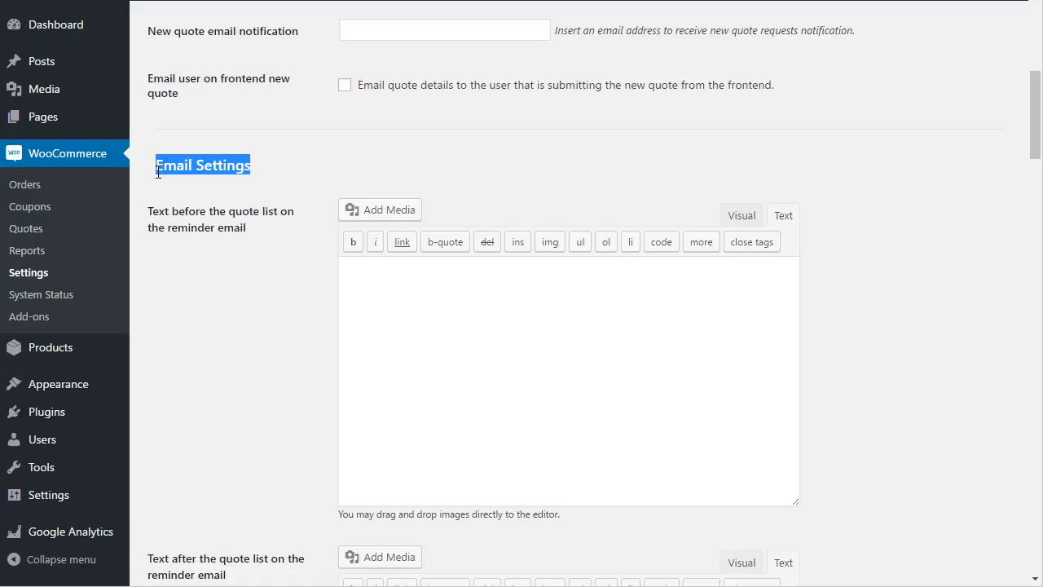
scroll(228, 271, "down", 2)
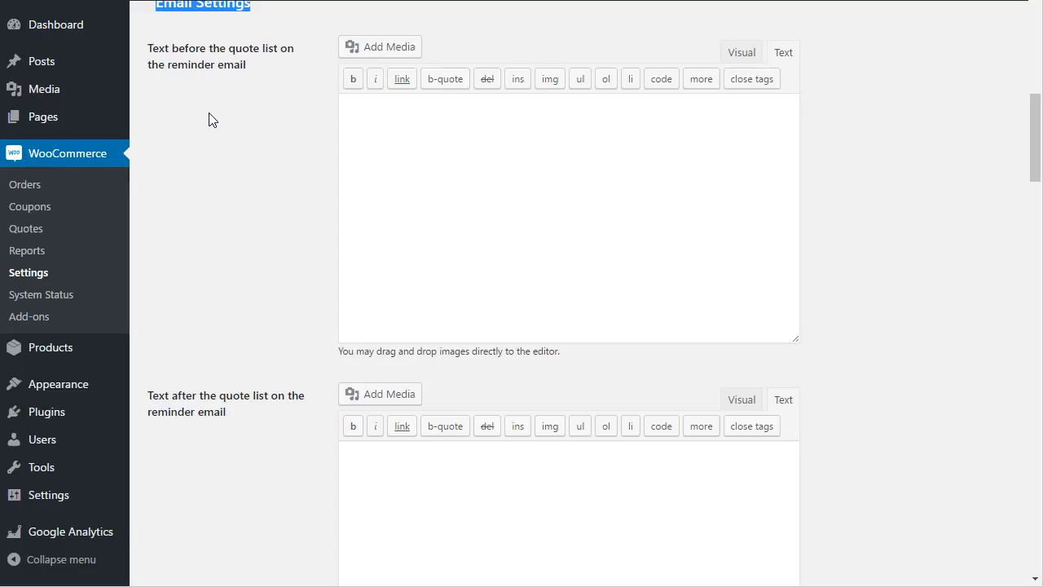
left_click(407, 131)
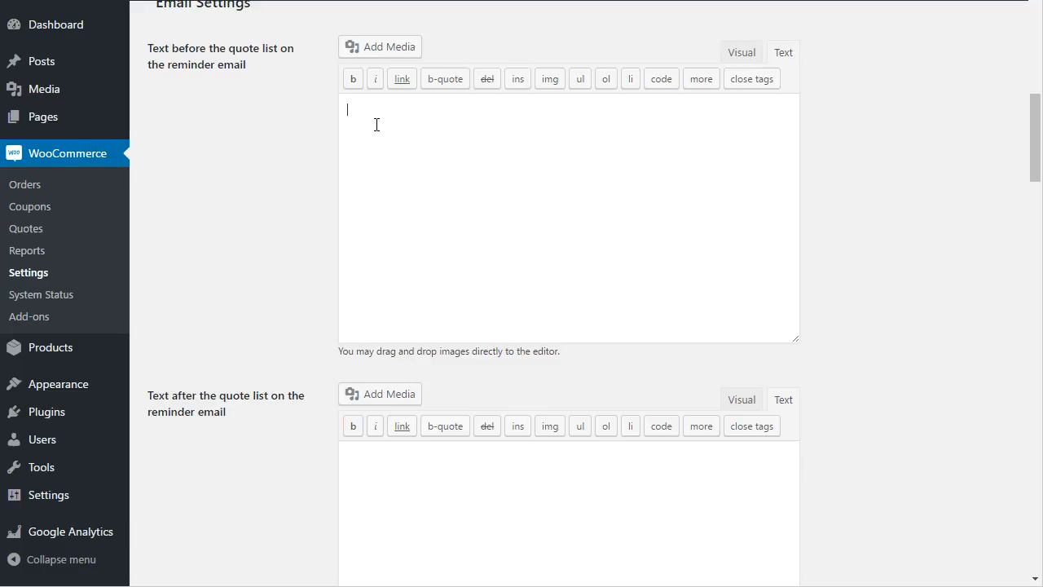
scroll(375, 125, "down", 2)
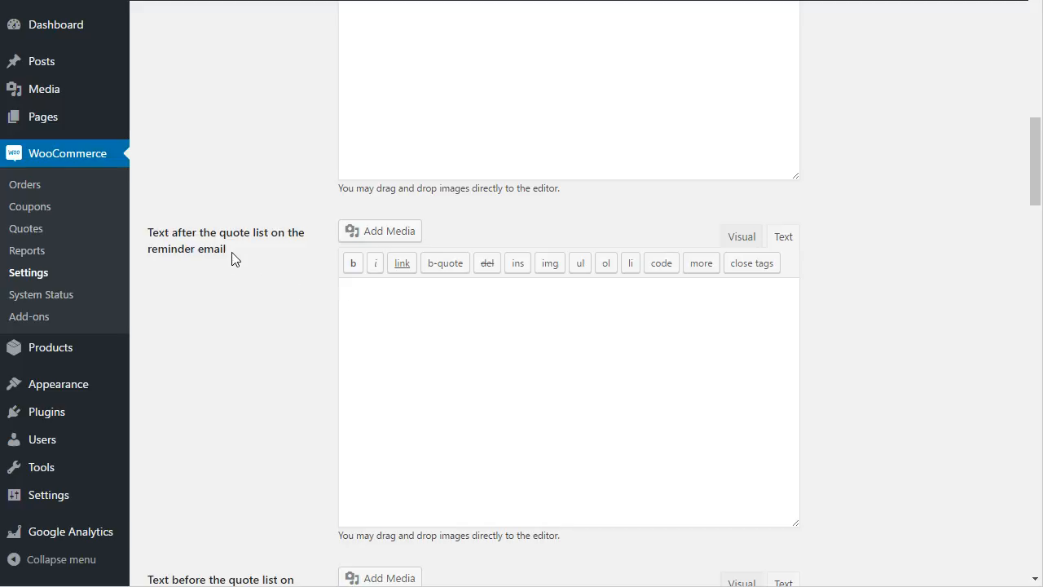
left_click_drag(226, 251, 154, 260)
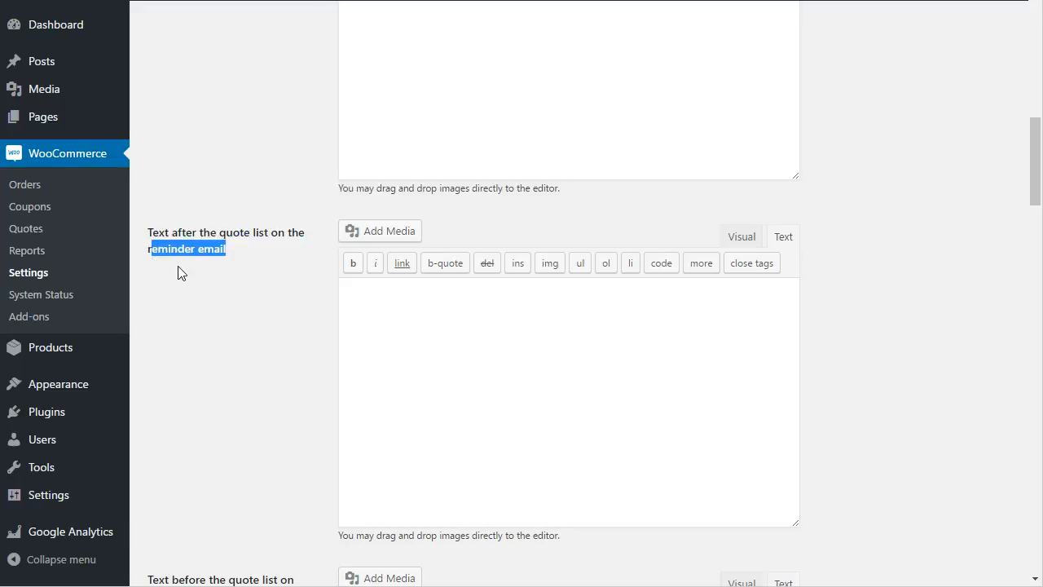
scroll(293, 269, "down", 5)
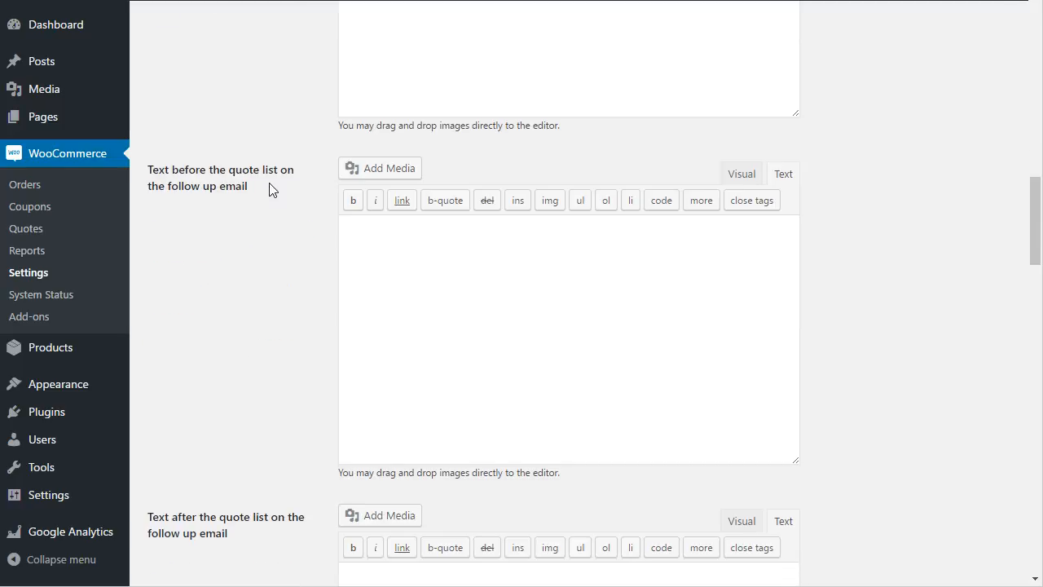
scroll(272, 187, "down", 1)
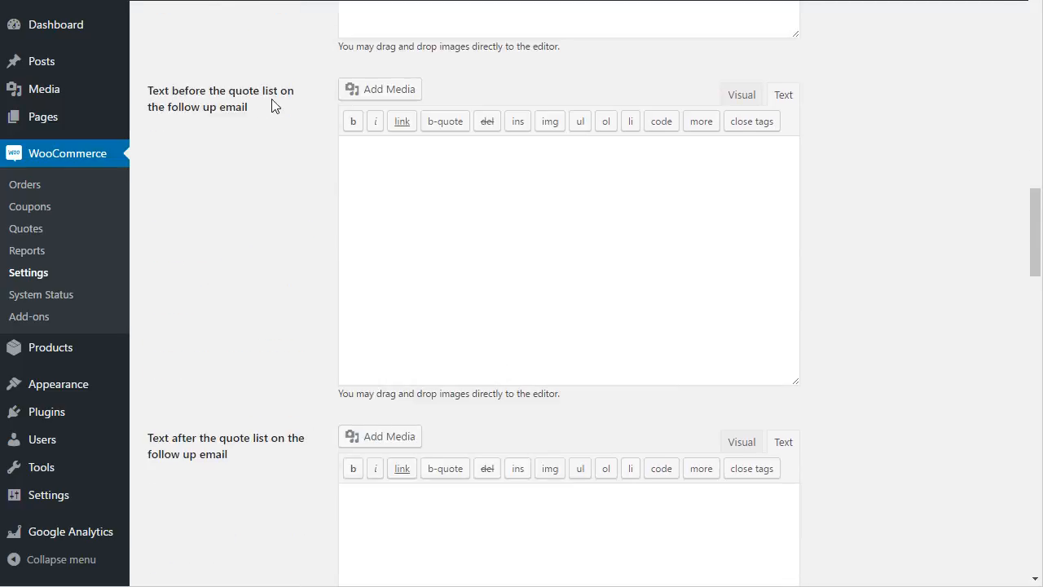
left_click_drag(273, 106, 171, 121)
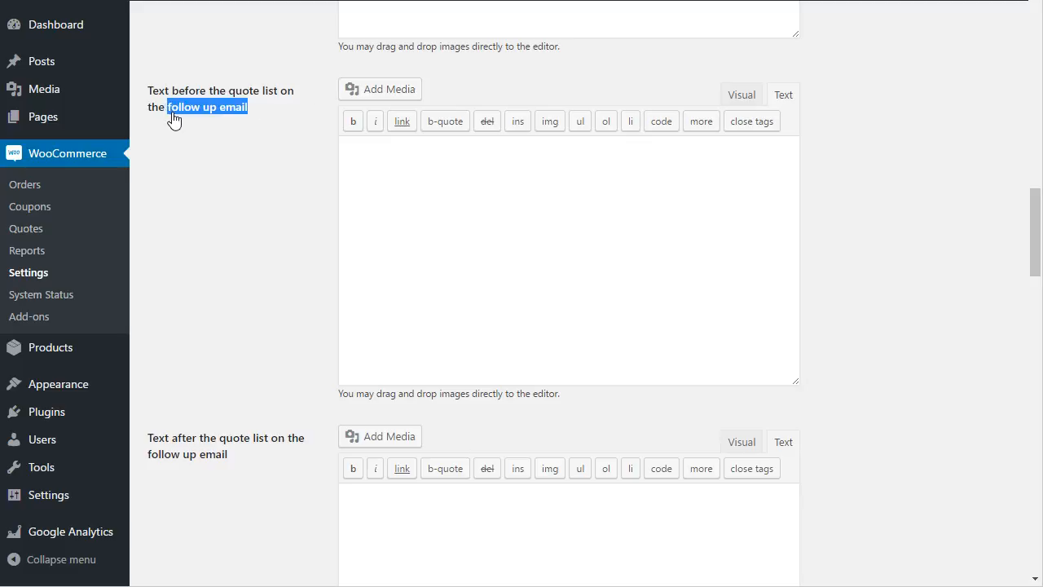
left_click(396, 197)
scroll(426, 217, "down", 3)
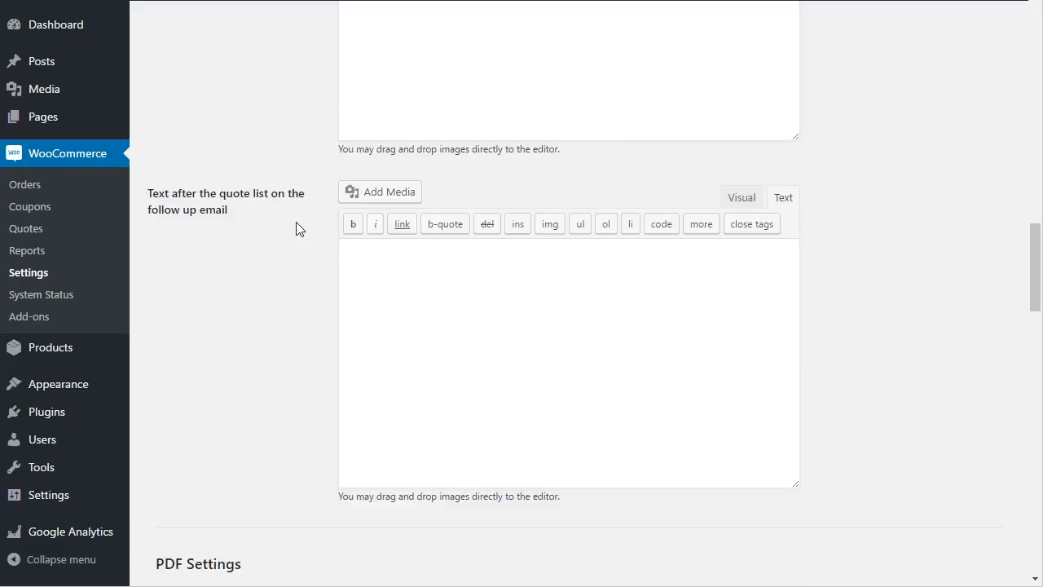
left_click_drag(249, 217, 155, 218)
scroll(163, 233, "down", 3)
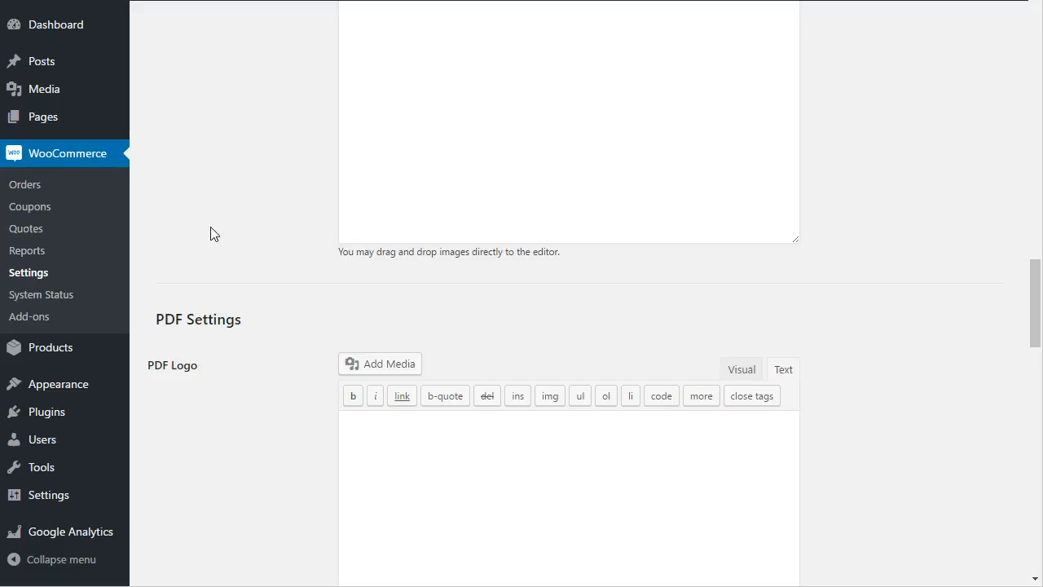
scroll(212, 230, "down", 2)
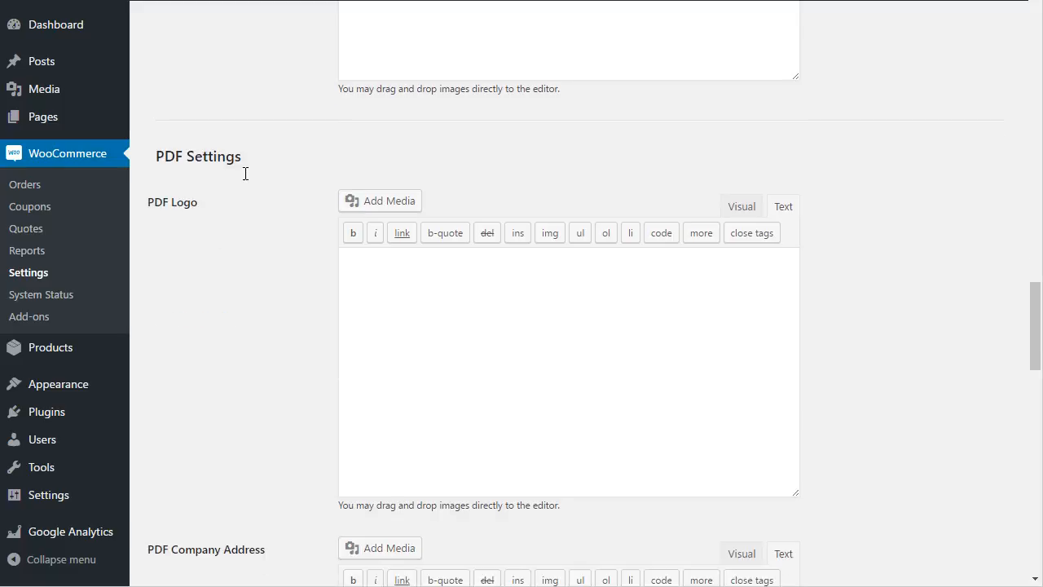
left_click_drag(155, 158, 261, 163)
scroll(248, 205, "down", 2)
left_click(395, 157)
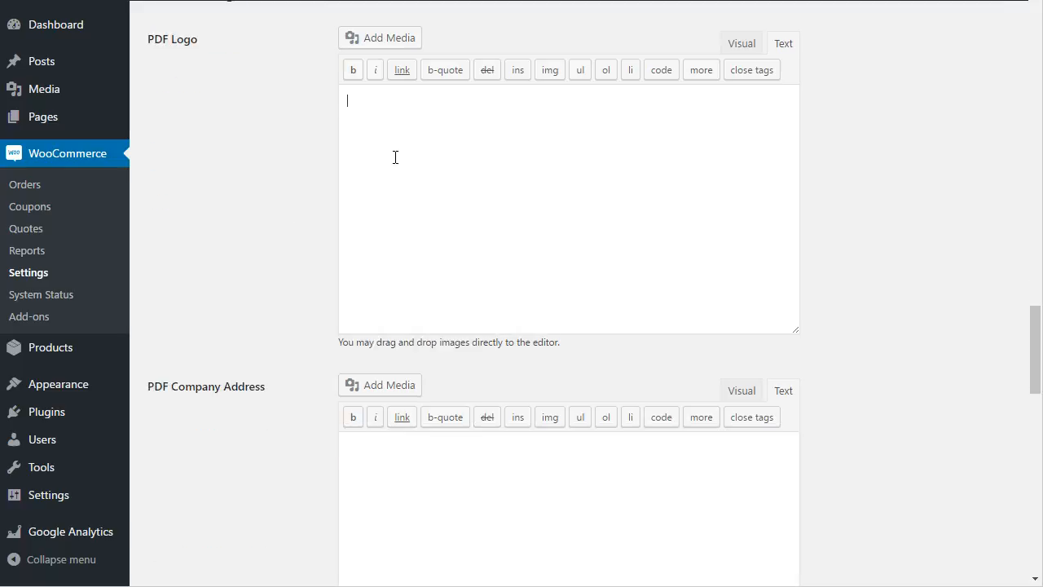
scroll(399, 231, "up", 2)
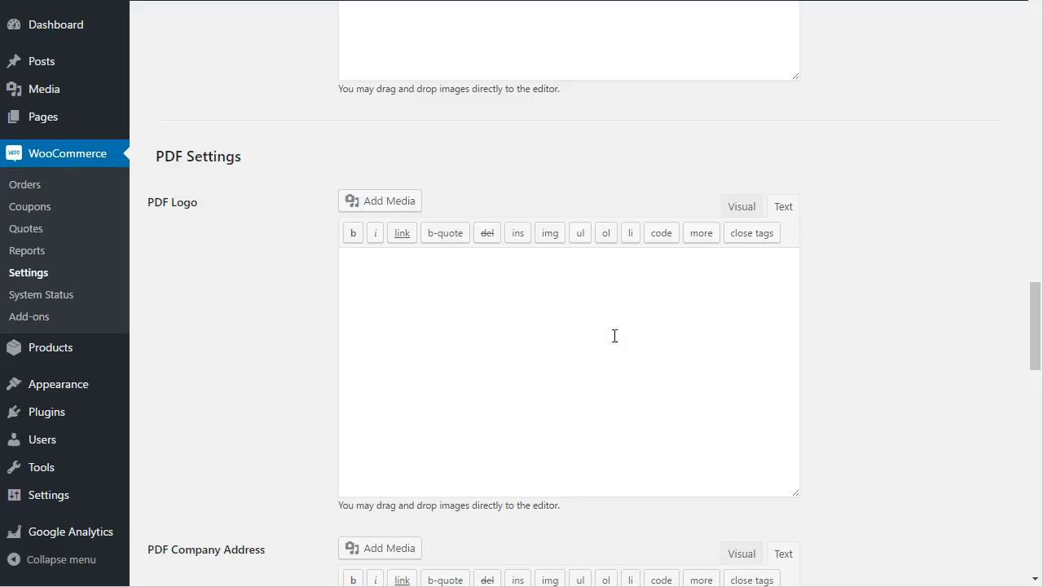
scroll(538, 337, "down", 4)
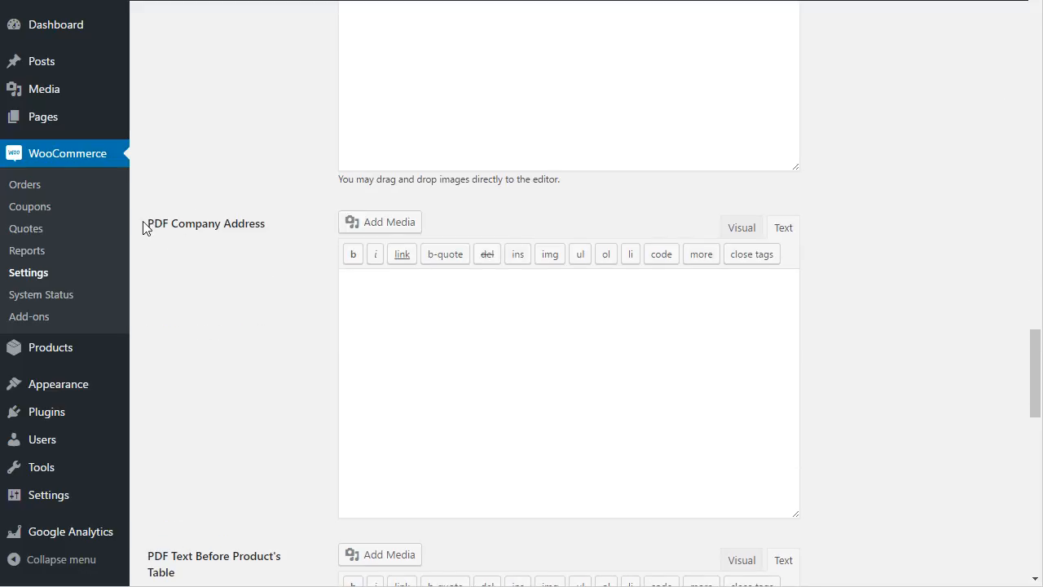
left_click(583, 340)
scroll(596, 343, "down", 3)
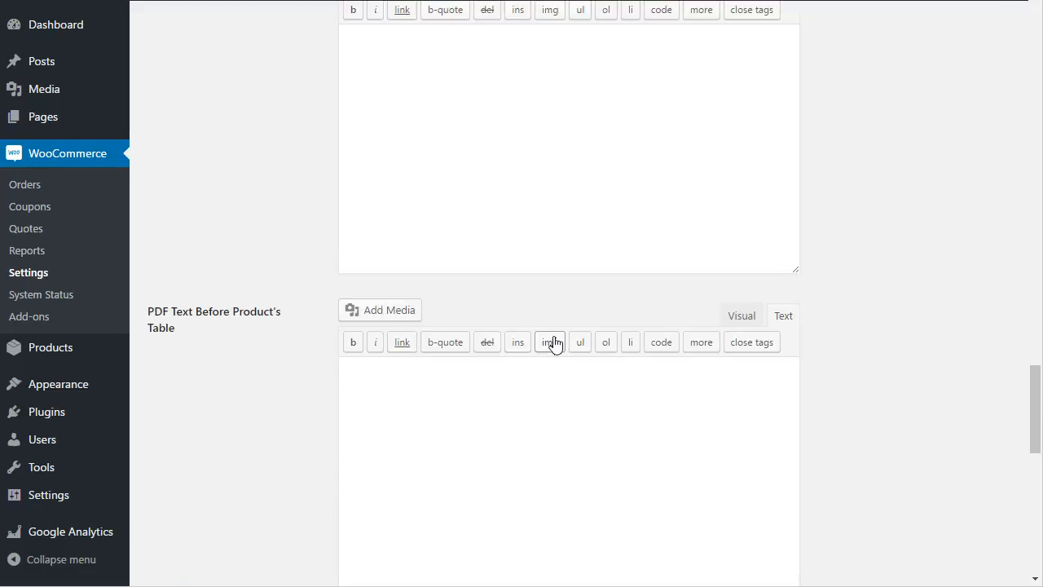
scroll(334, 330, "down", 2)
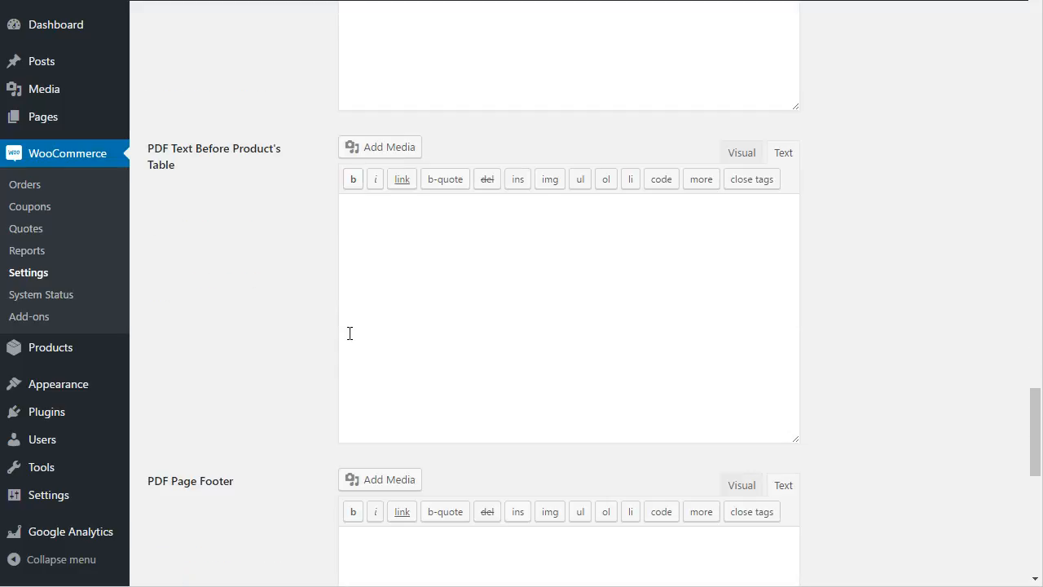
left_click(412, 236)
scroll(411, 236, "down", 3)
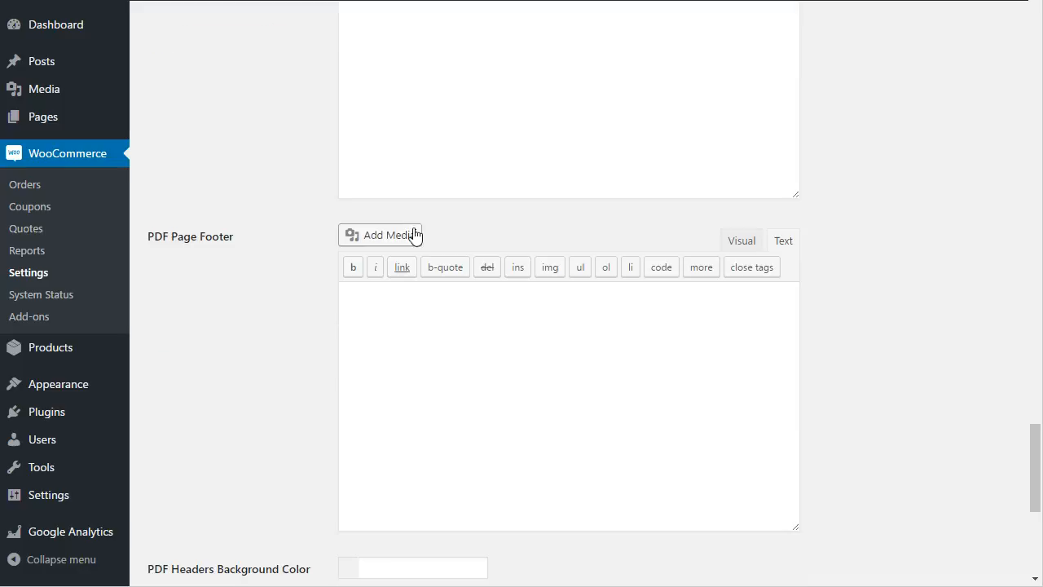
scroll(412, 299, "down", 1)
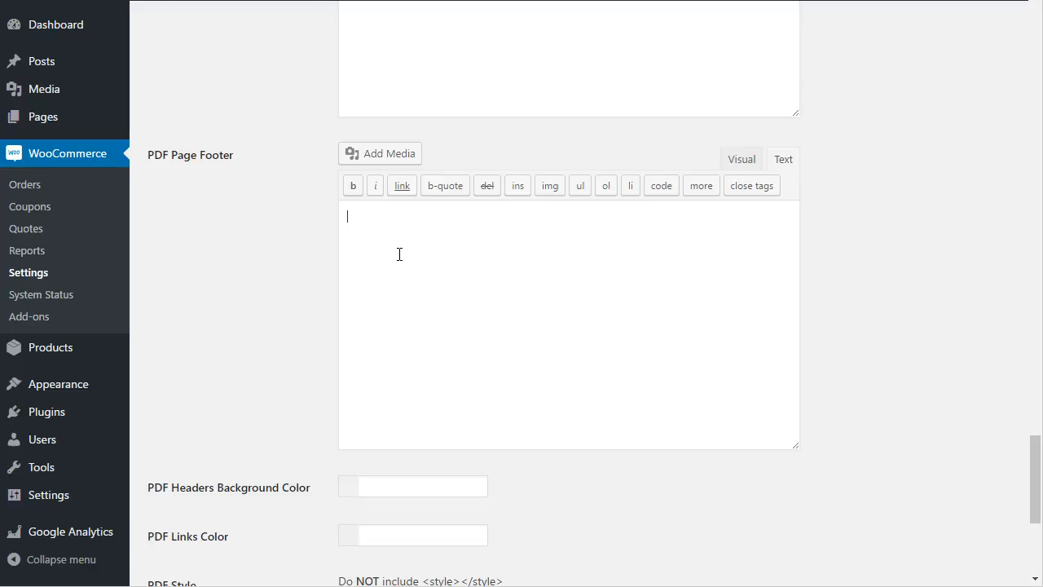
scroll(399, 254, "down", 3)
left_click(410, 250)
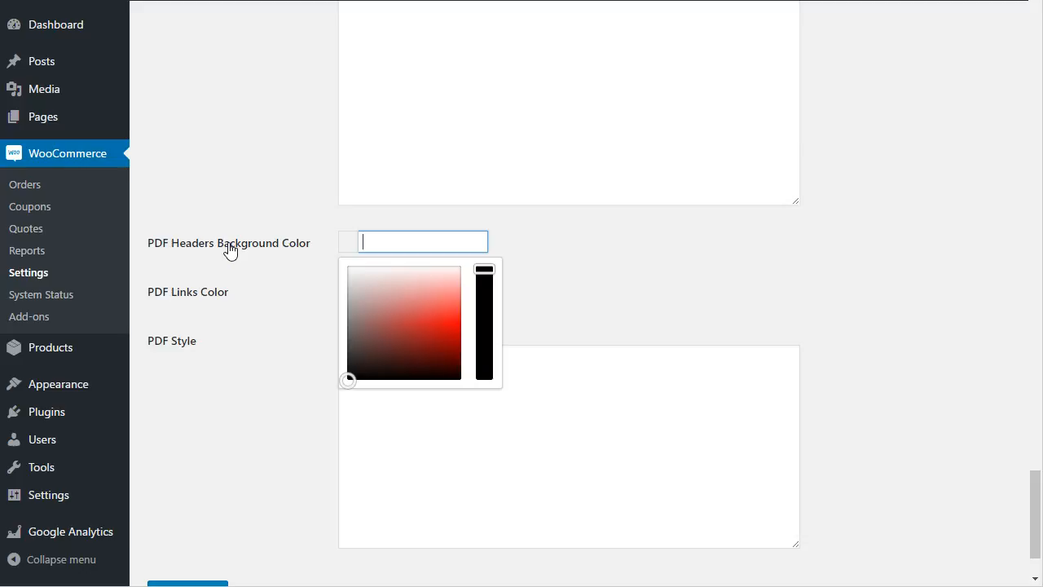
Set PDF Links Color to #cf6c6c, leaving the headers background colour empty
left_click(266, 306)
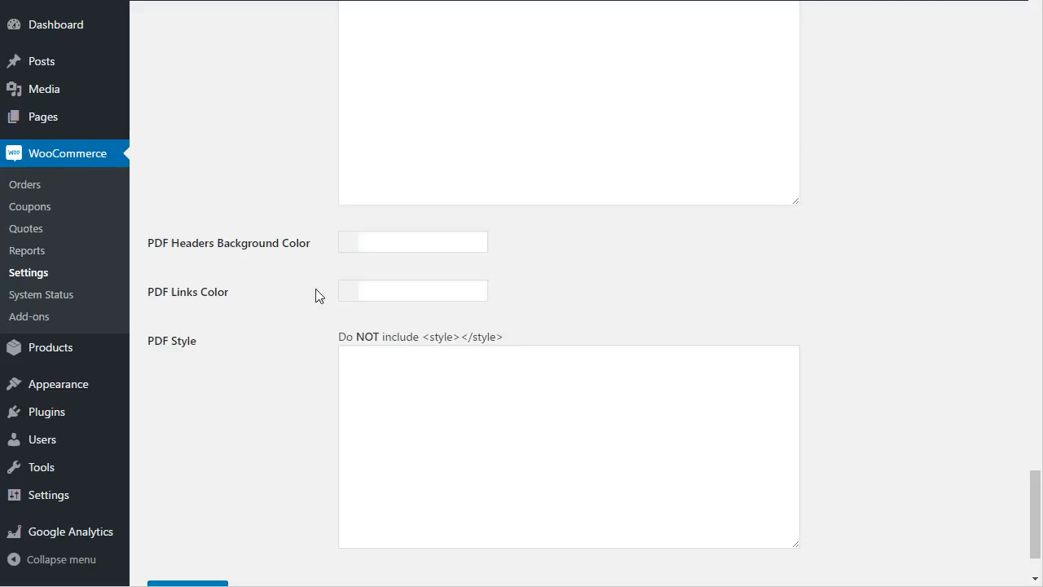
left_click(393, 295)
left_click(403, 358)
left_click(617, 285)
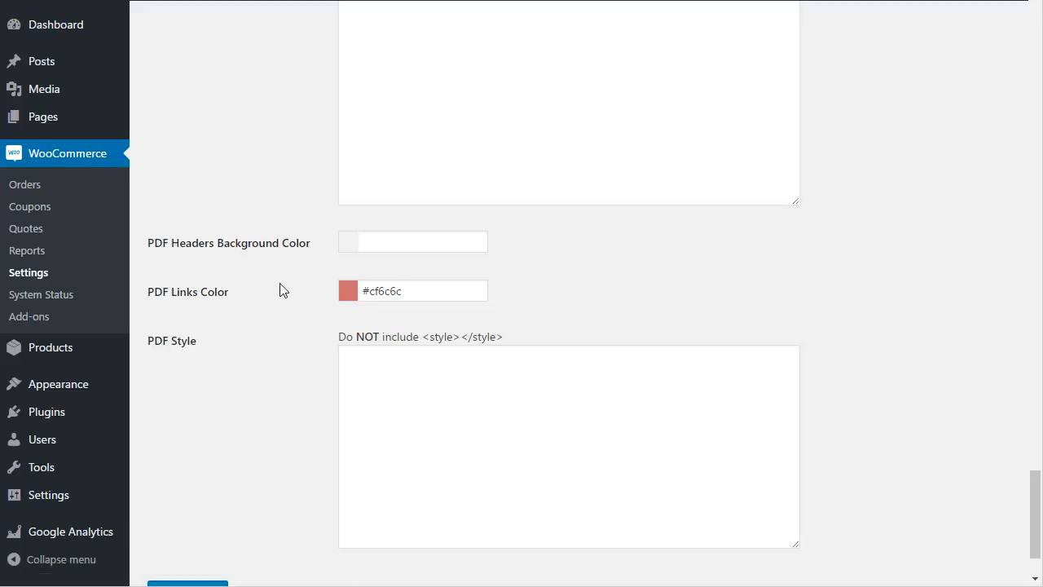
Focus the PDF Style CSS box, then go to the Quotes list in the sidebar
left_click(433, 405)
scroll(464, 405, "down", 2)
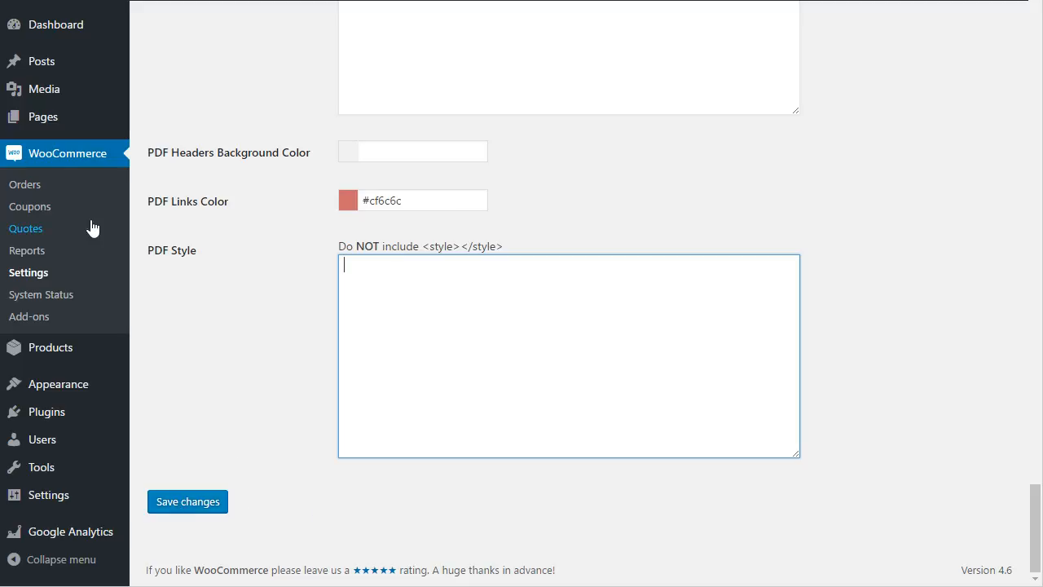
left_click(27, 231)
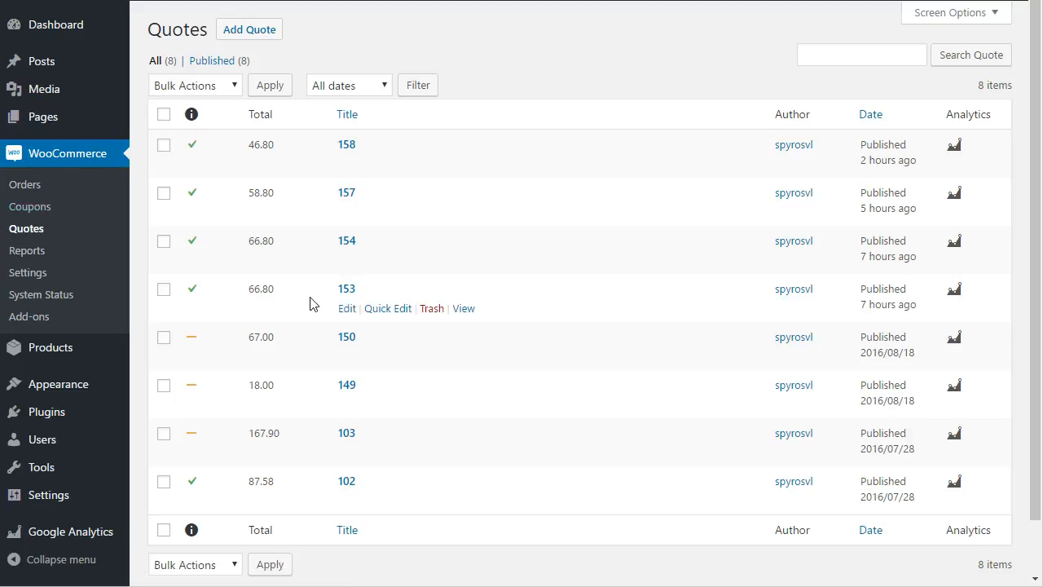
Start a new quote from the Quotes list and open its customer search field
left_click(259, 40)
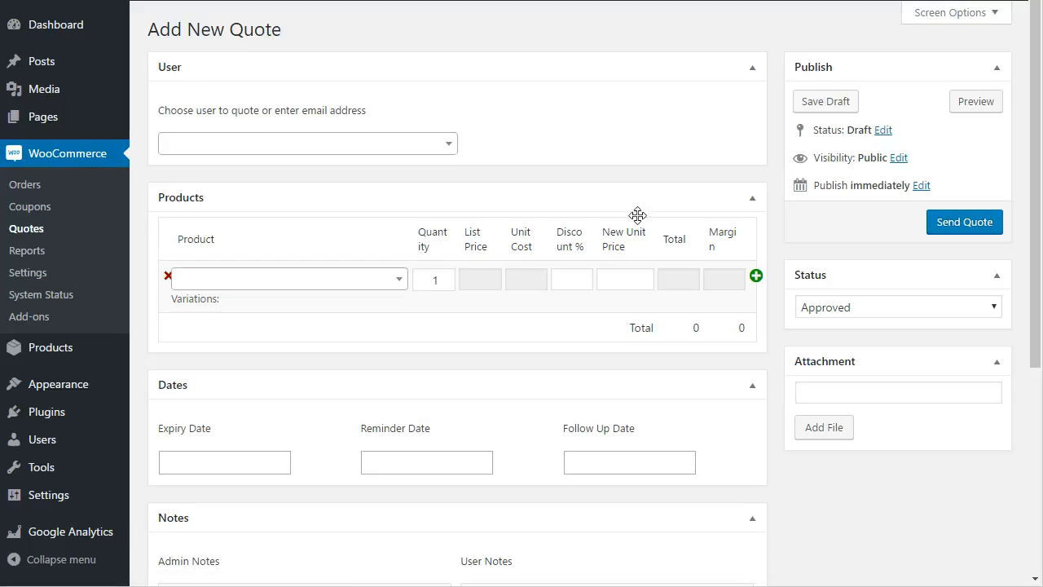
left_click(183, 151)
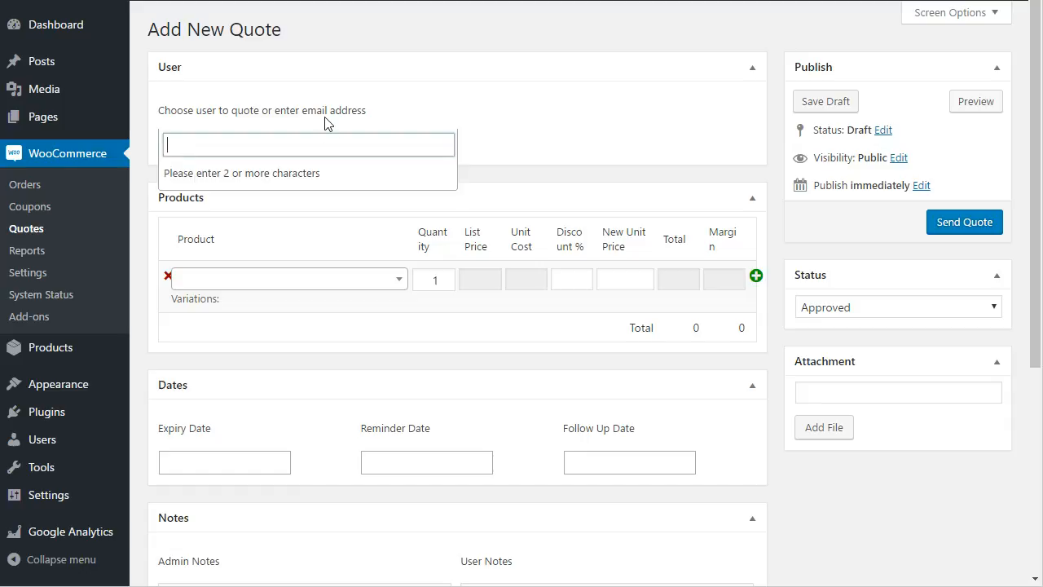
Replace the demo customer with a new customer identified by their e-mail address
type("demo")
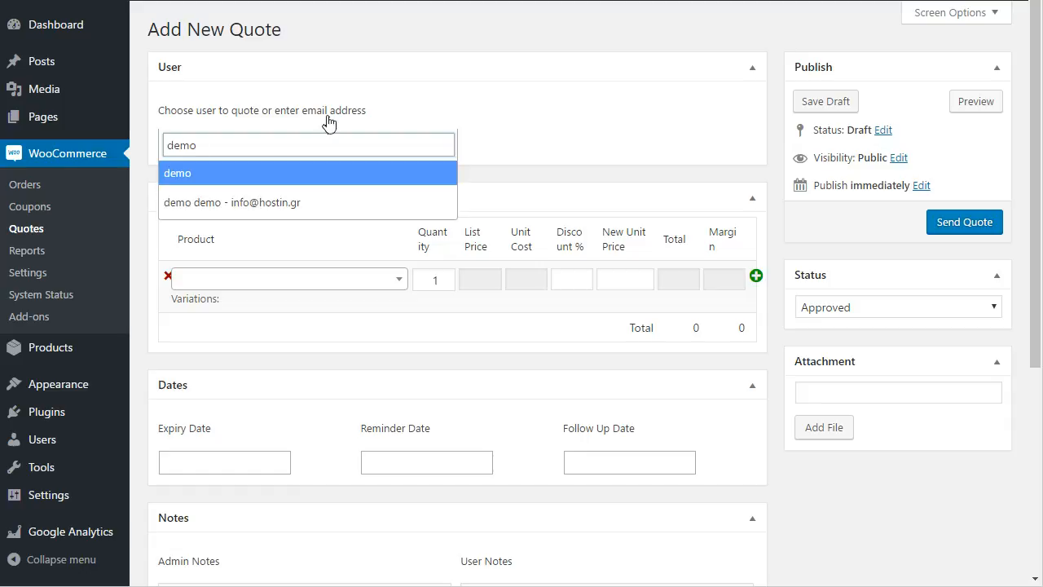
left_click(193, 213)
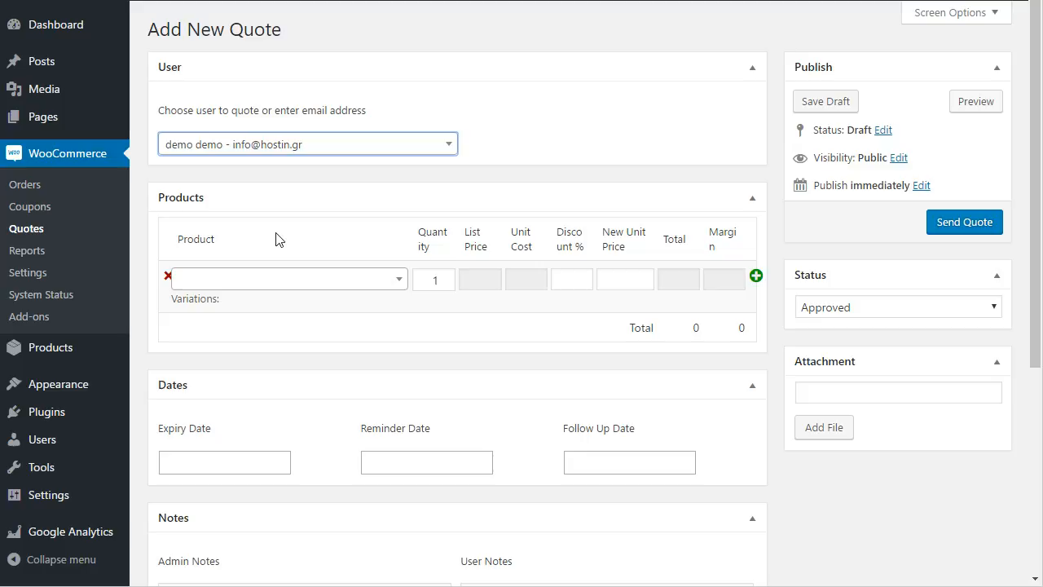
left_click(330, 159)
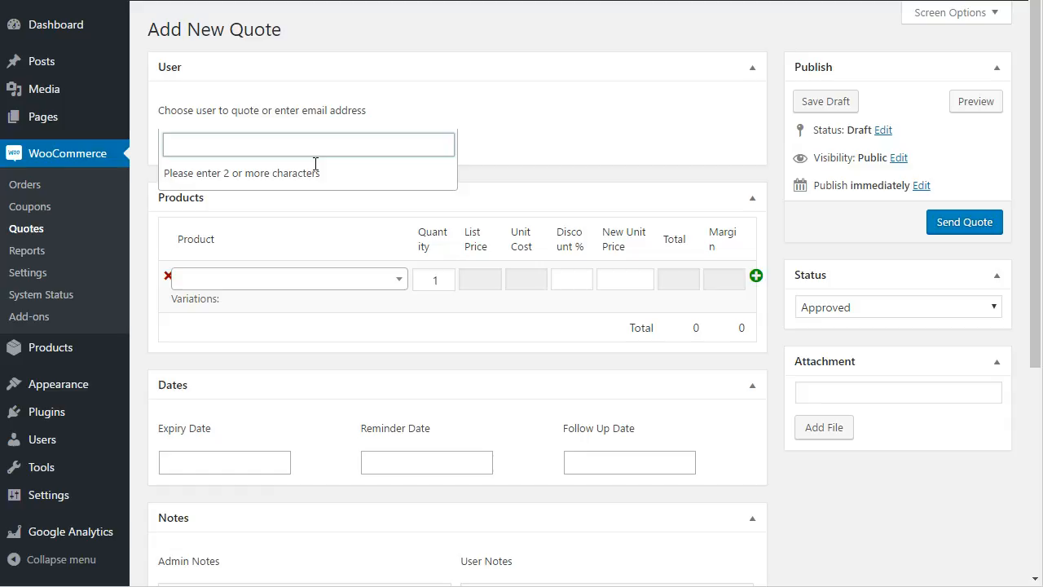
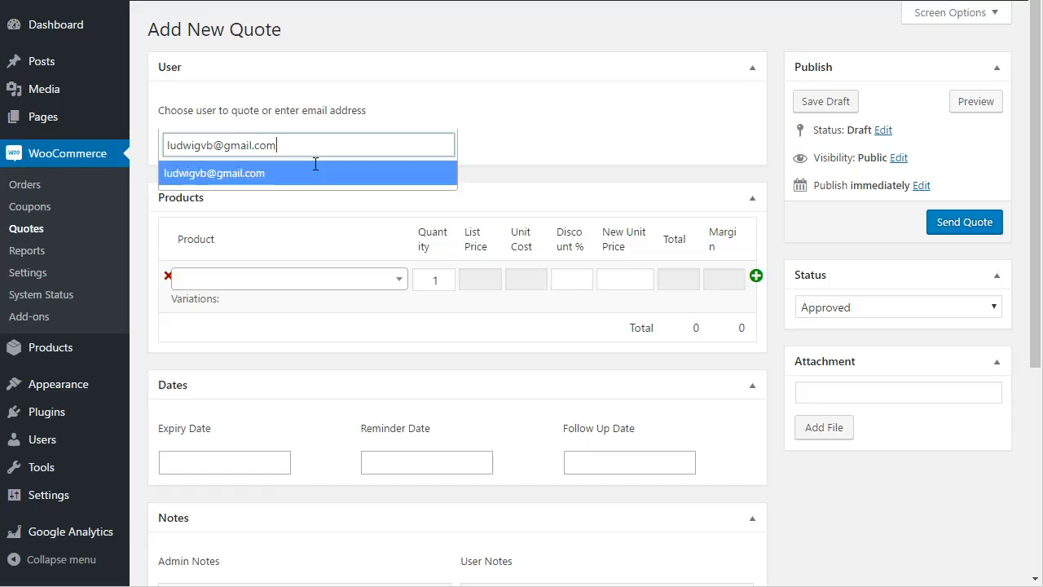
left_click(235, 181)
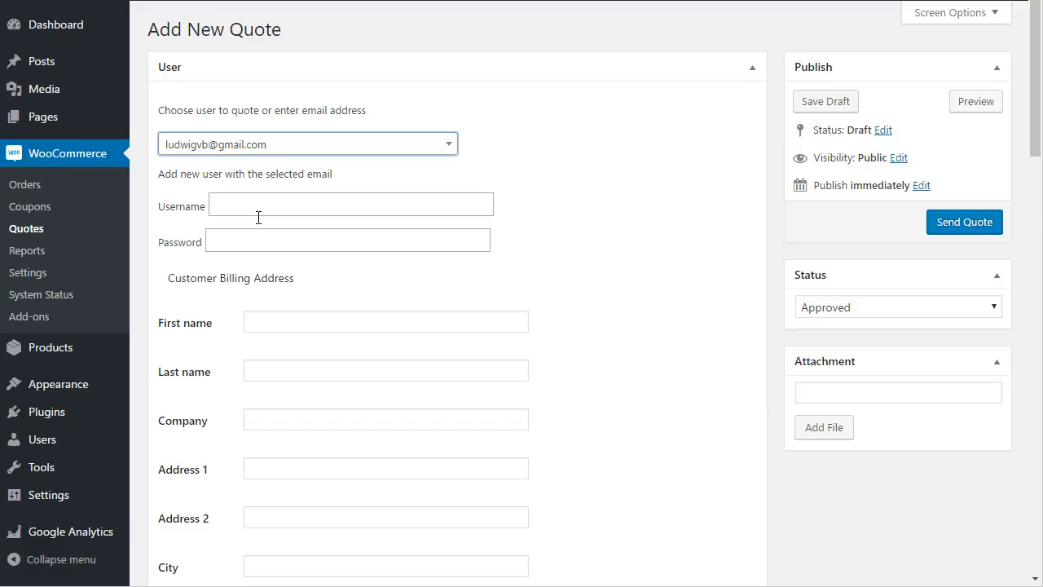
mouse_move(43, 448)
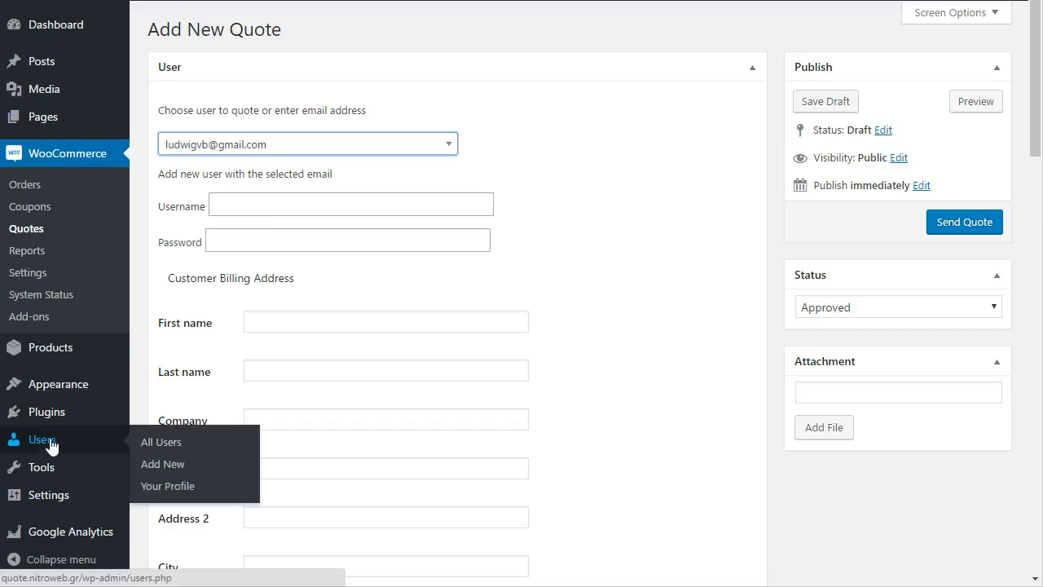
scroll(643, 280, "down", 3)
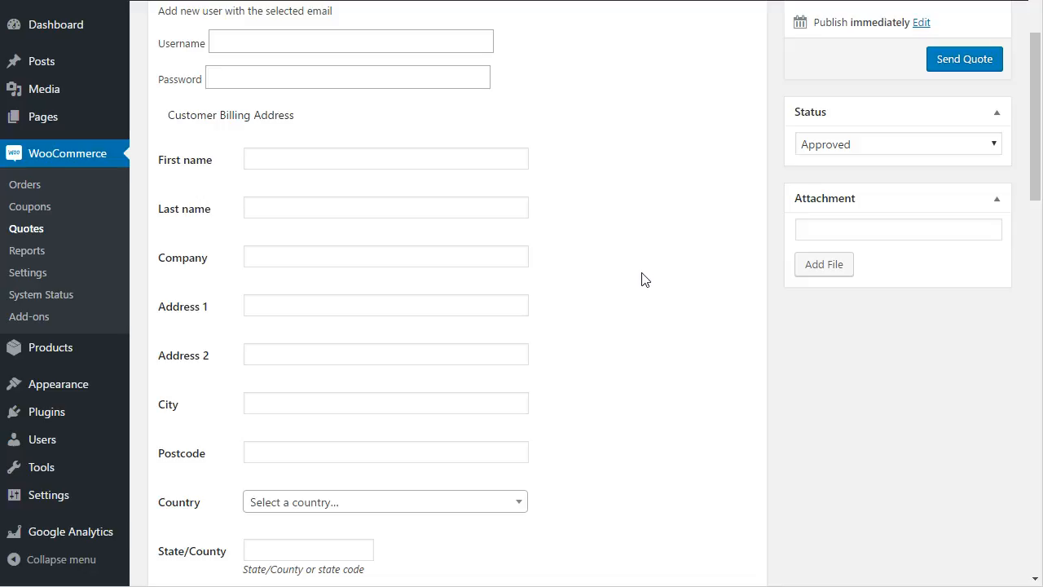
scroll(643, 280, "down", 8)
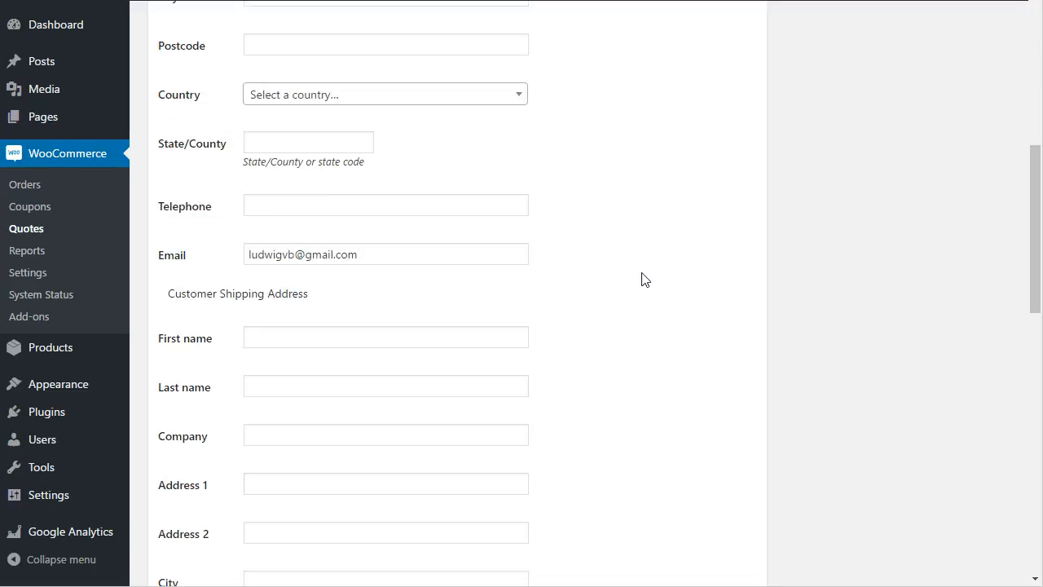
scroll(643, 279, "down", 3)
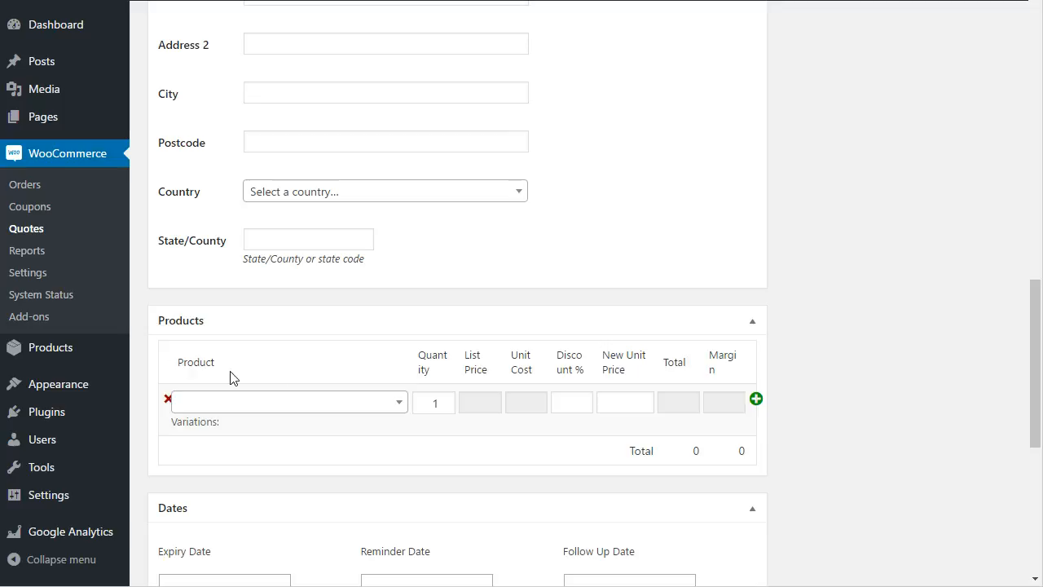
scroll(263, 326, "down", 2)
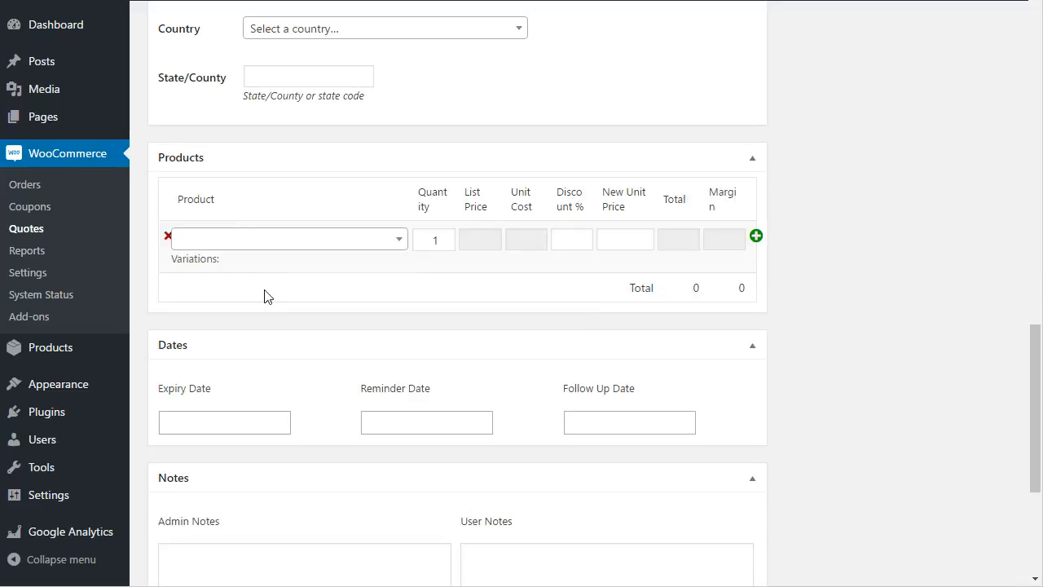
Add Flying Ninja and Happy Ninja as the first two product lines of the quote
left_click(386, 244)
type("ninja")
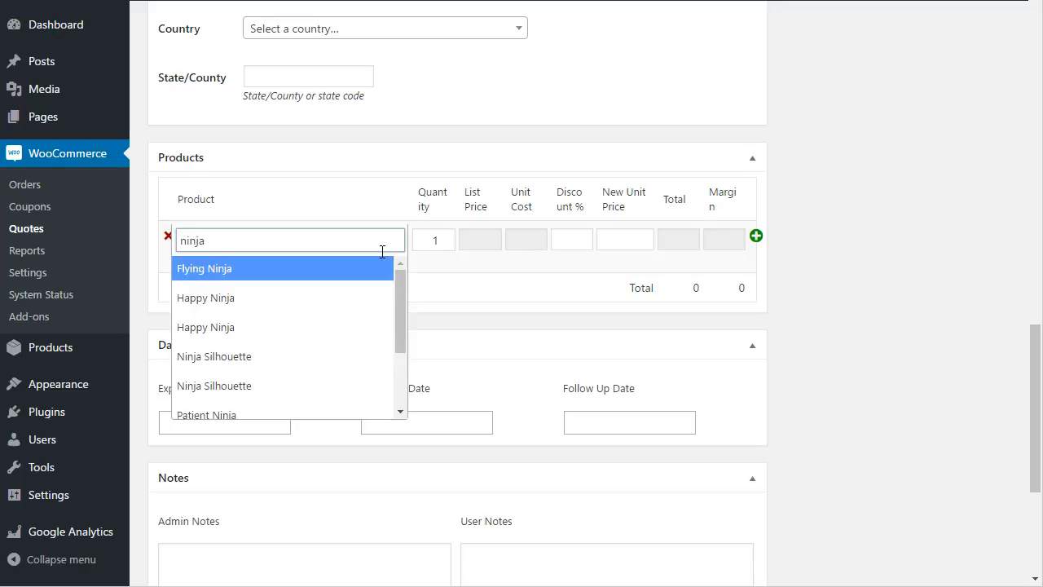
left_click(235, 271)
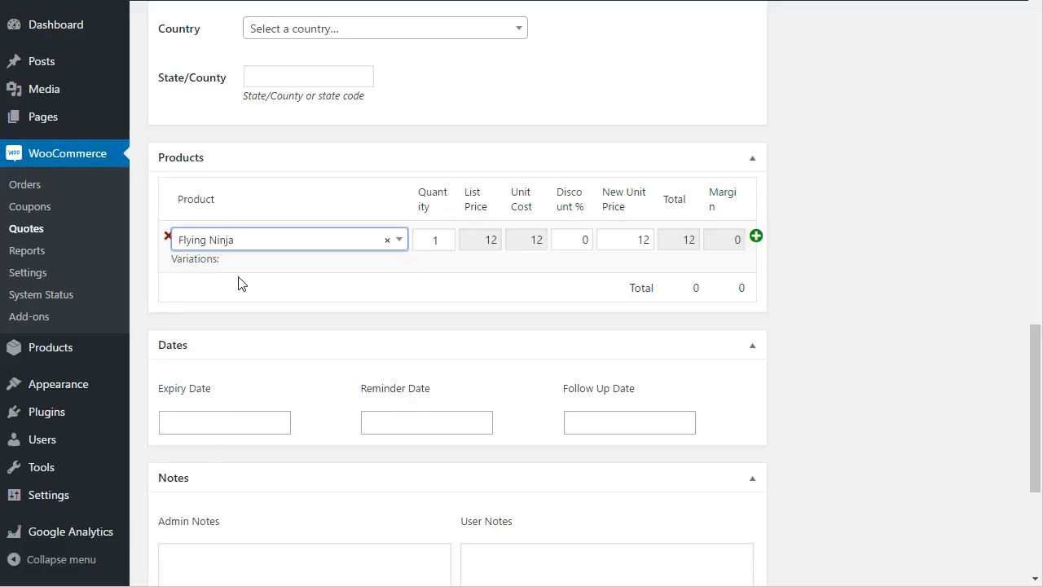
left_click(758, 237)
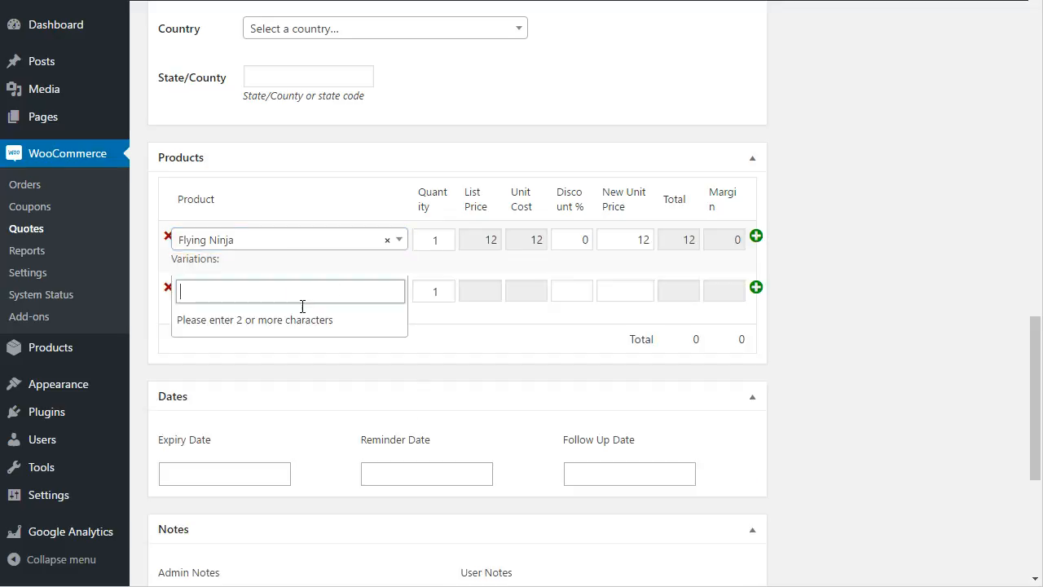
type("ninja")
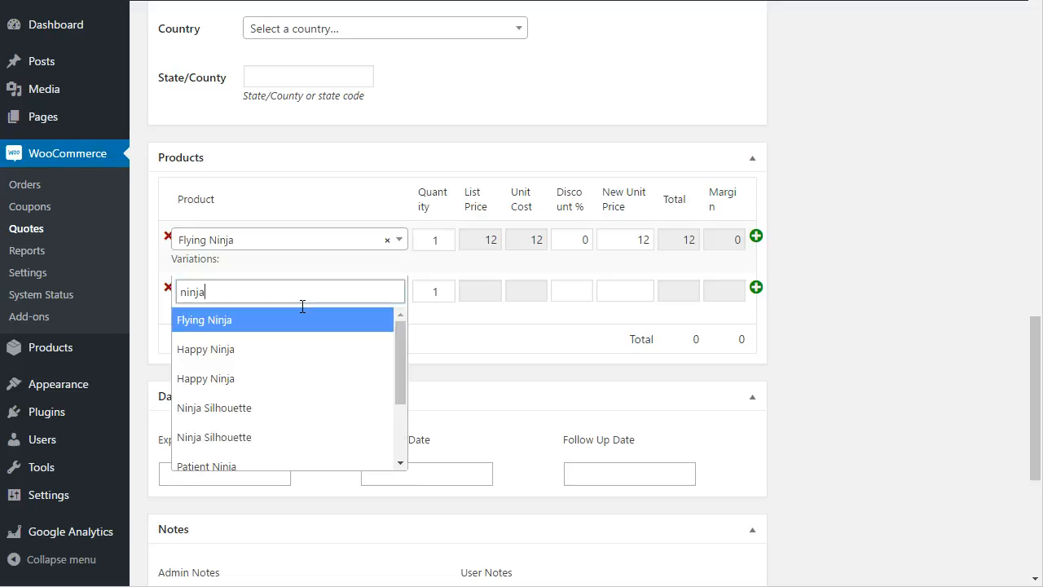
left_click(278, 343)
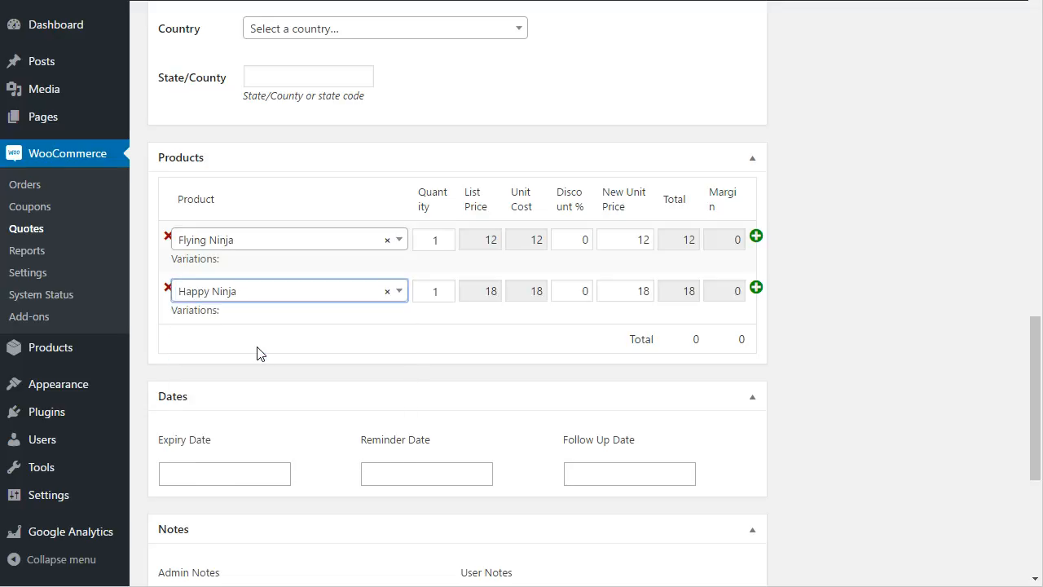
Add Ninja Silhouette as a third line, then remove it again
left_click(757, 288)
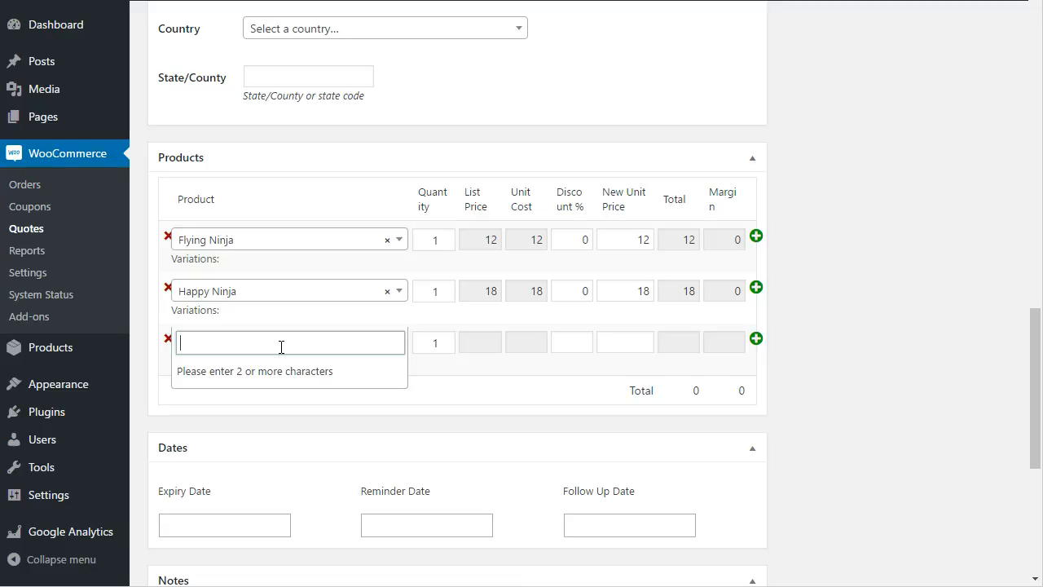
type("sil")
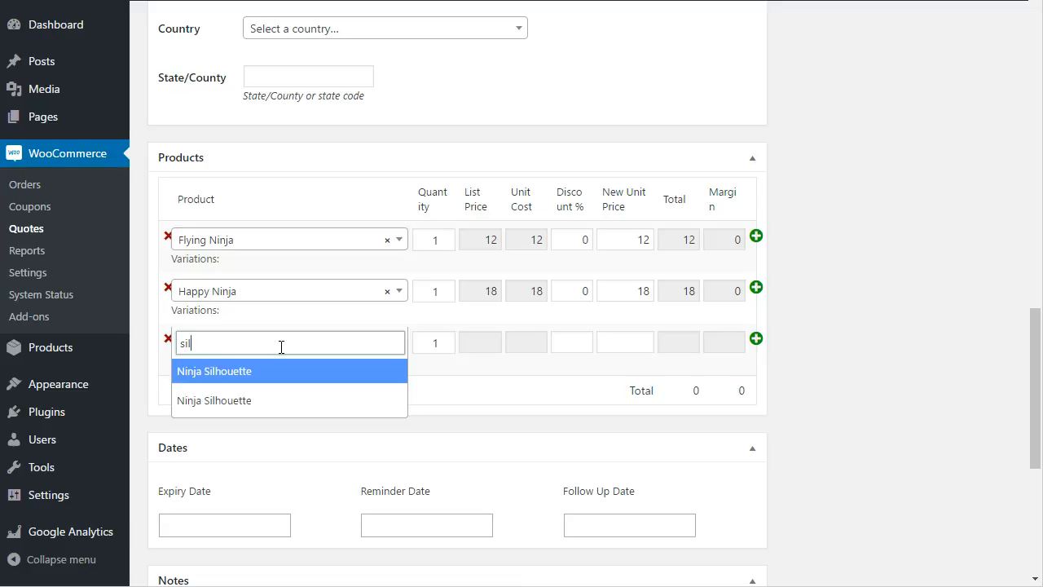
left_click(252, 367)
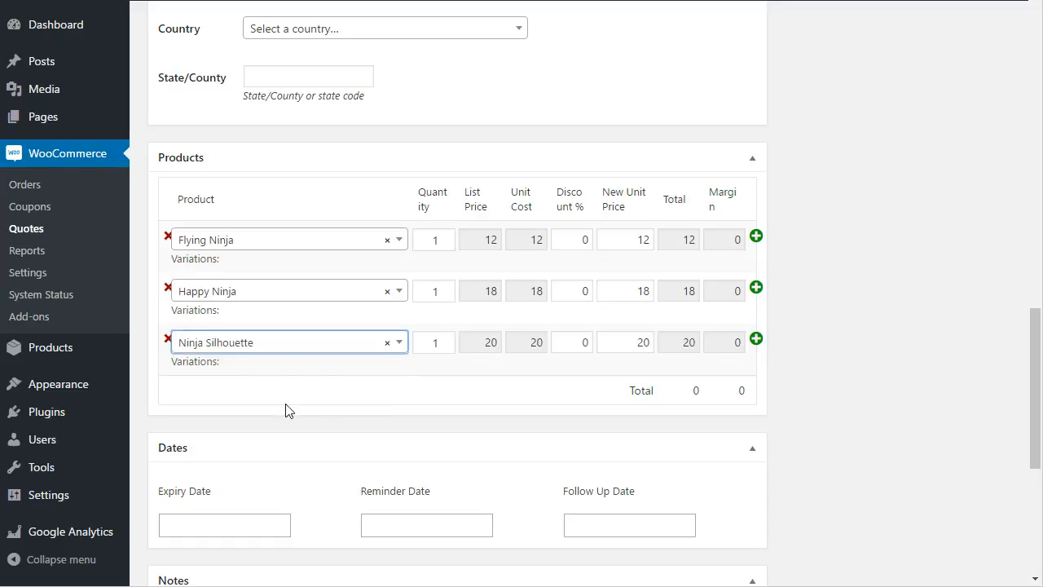
left_click(167, 339)
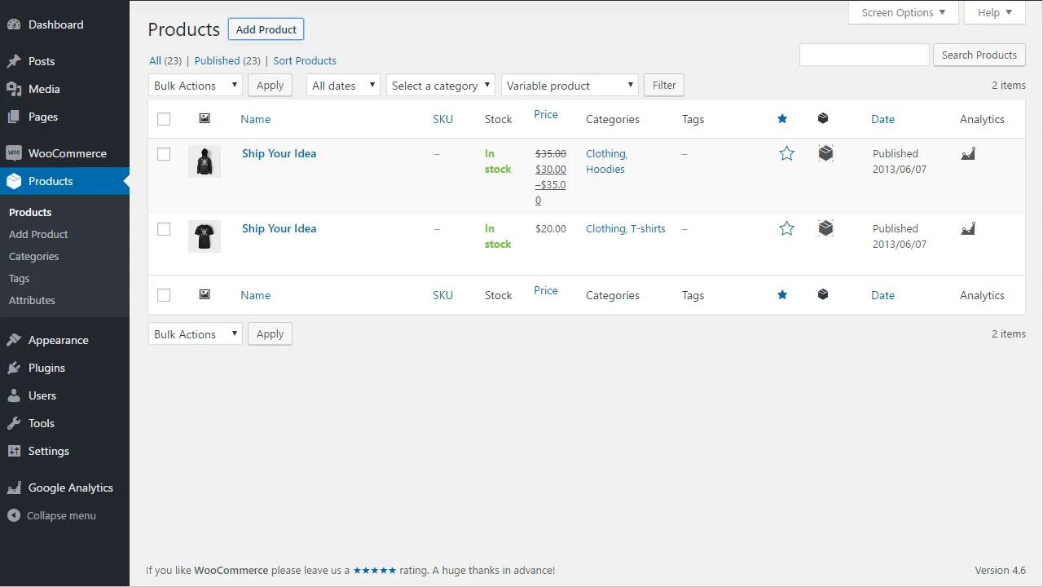
Add Ship Your Idea (black) to the empty product row and check its color: Black detail
mouse_move(354, 154)
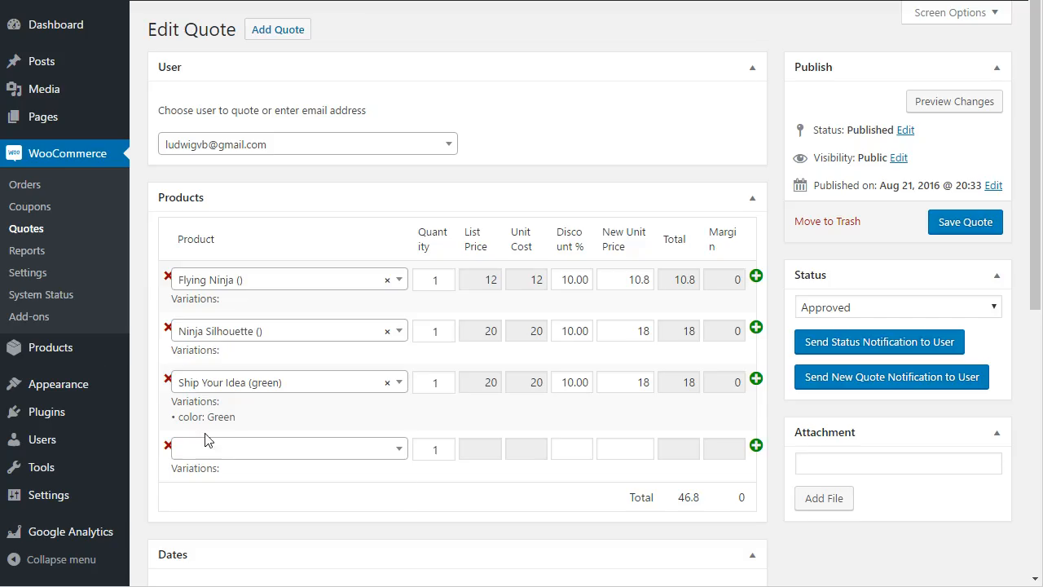
left_click(228, 448)
type("ship")
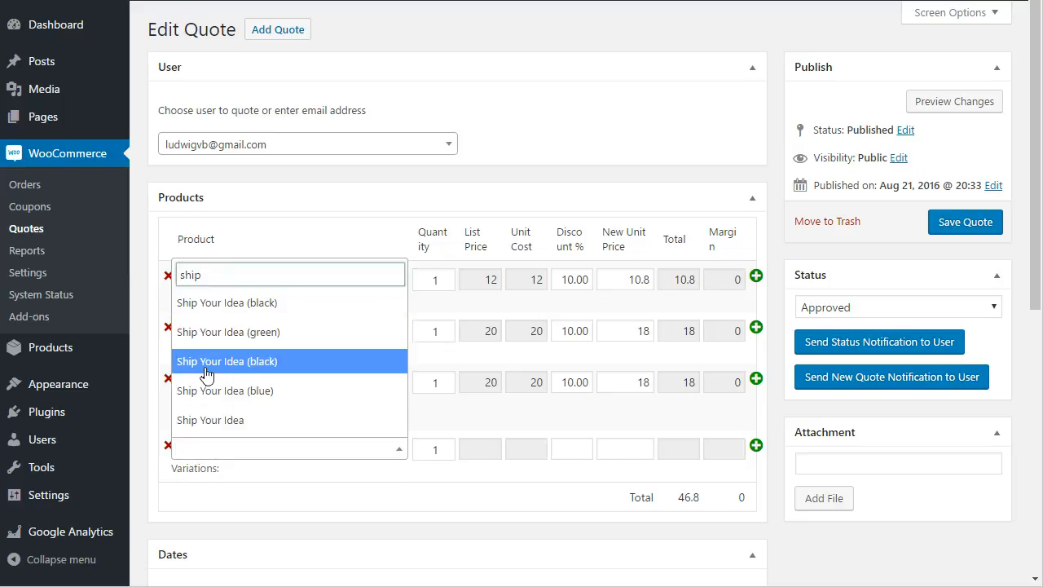
left_click(206, 367)
scroll(203, 372, "down", 2)
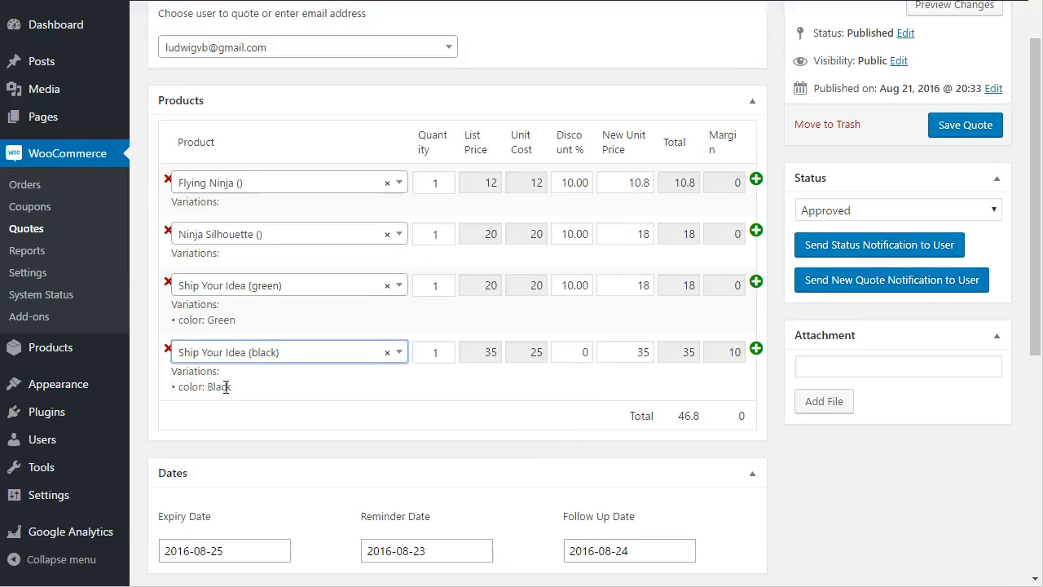
left_click_drag(180, 312, 251, 332)
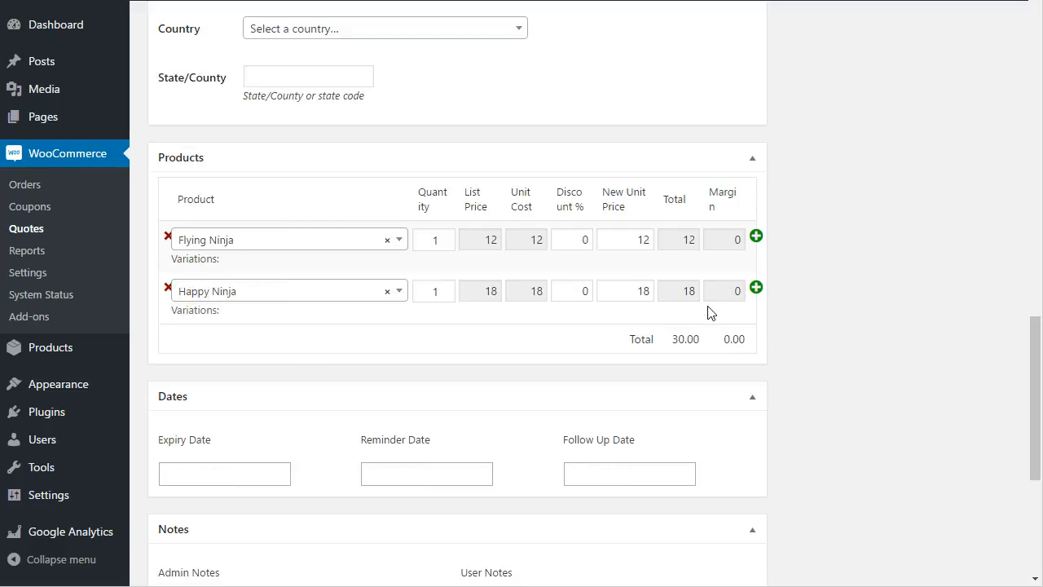
Add Ship Your Idea (black) as the quote's third product line
left_click(756, 288)
type("ship")
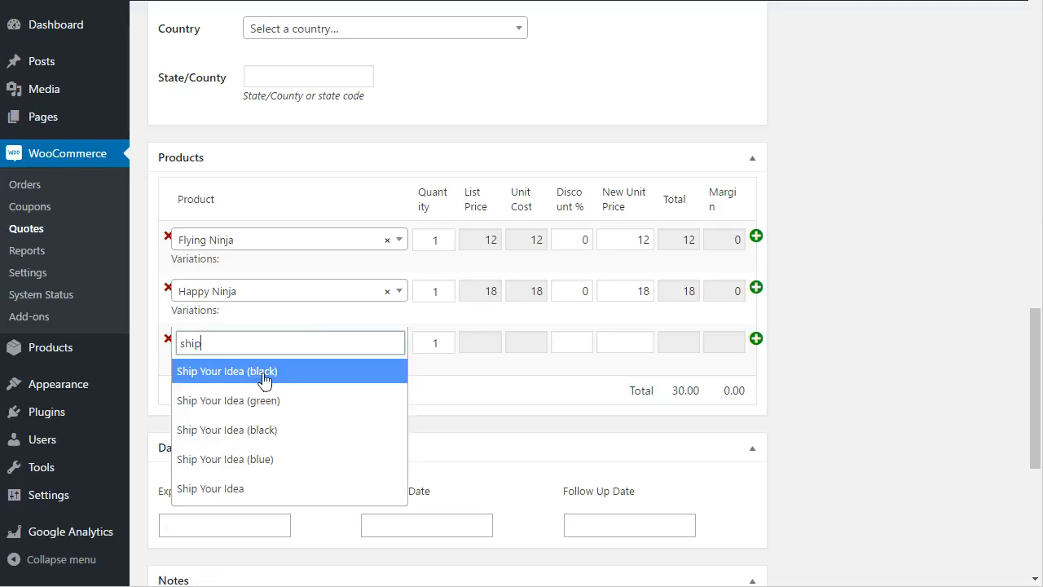
left_click(252, 430)
left_click_drag(248, 393, 172, 359)
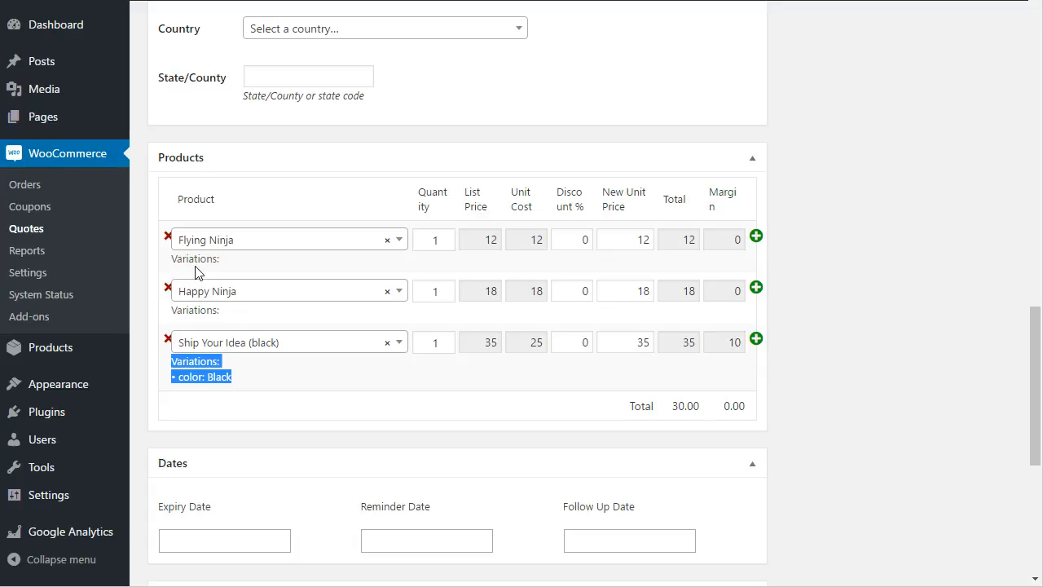
Give Flying Ninja 10% off, Happy Ninja quantity 2 at 20% off, Ship Your Idea quantity 3 at 30
left_click(586, 242)
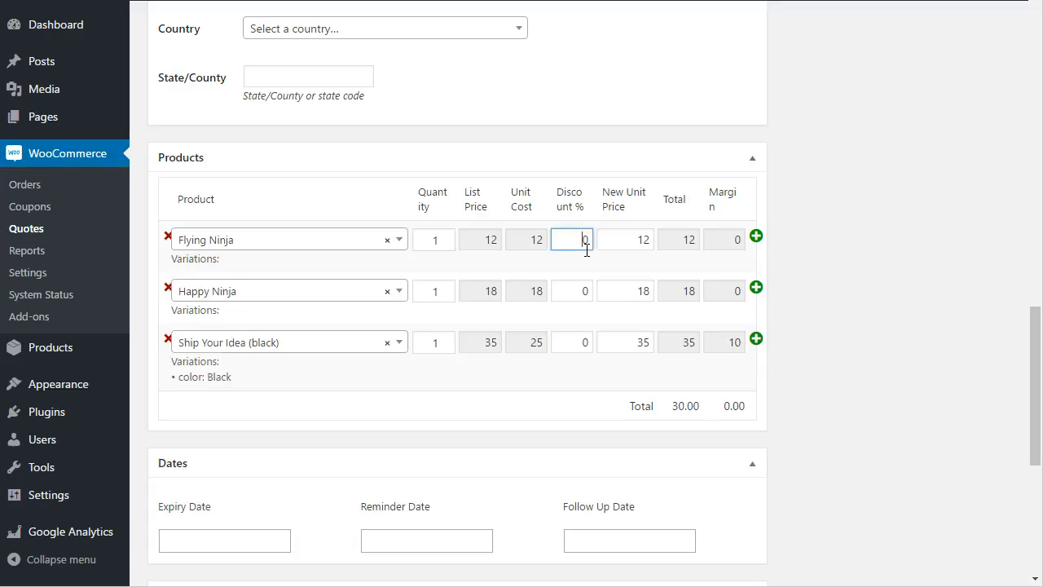
type("1")
left_click(445, 287)
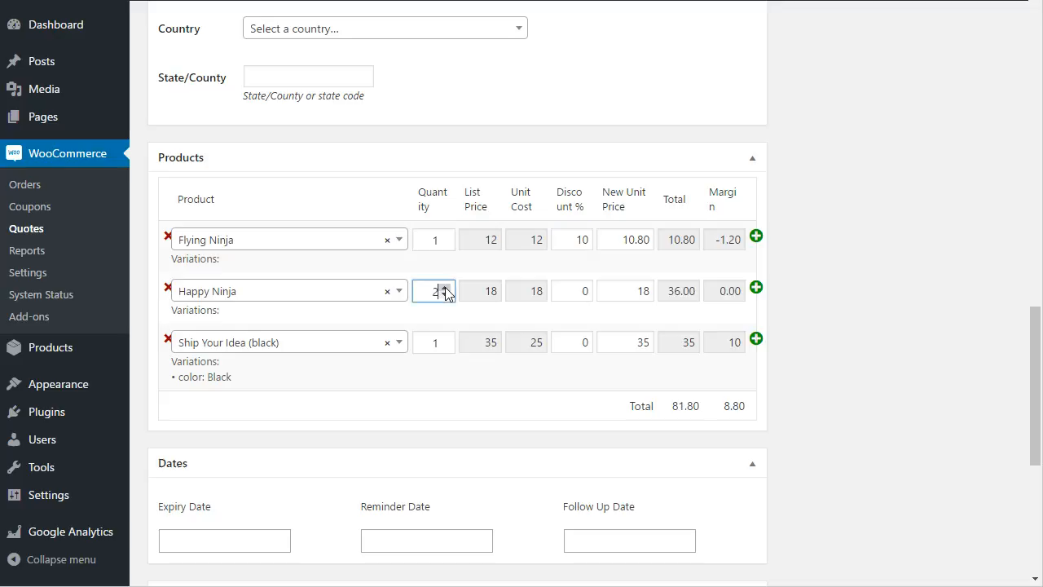
left_click(648, 302)
left_click(446, 337)
left_click(445, 339)
left_click(628, 350)
type("30")
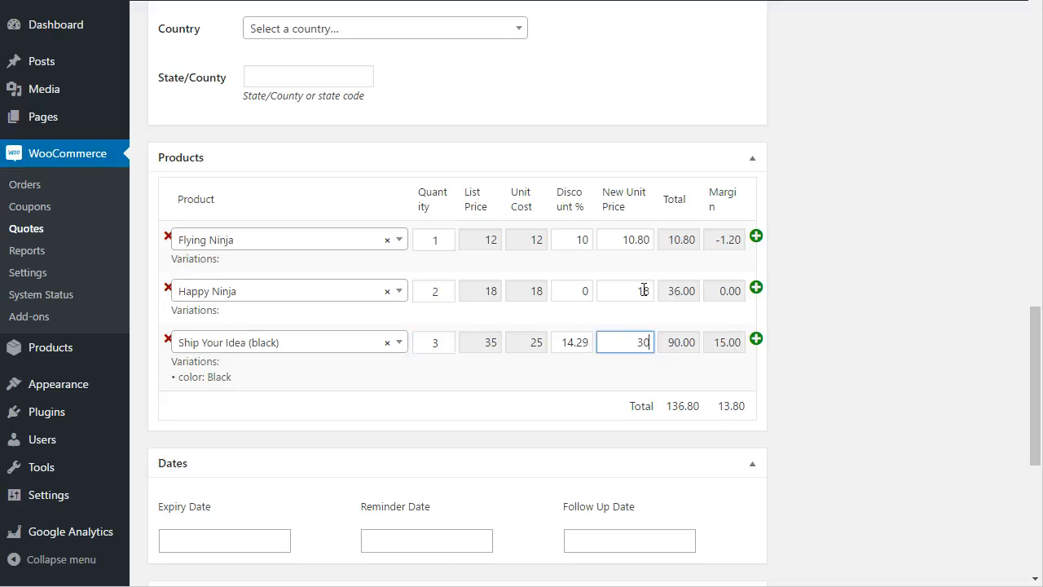
double_click(644, 291)
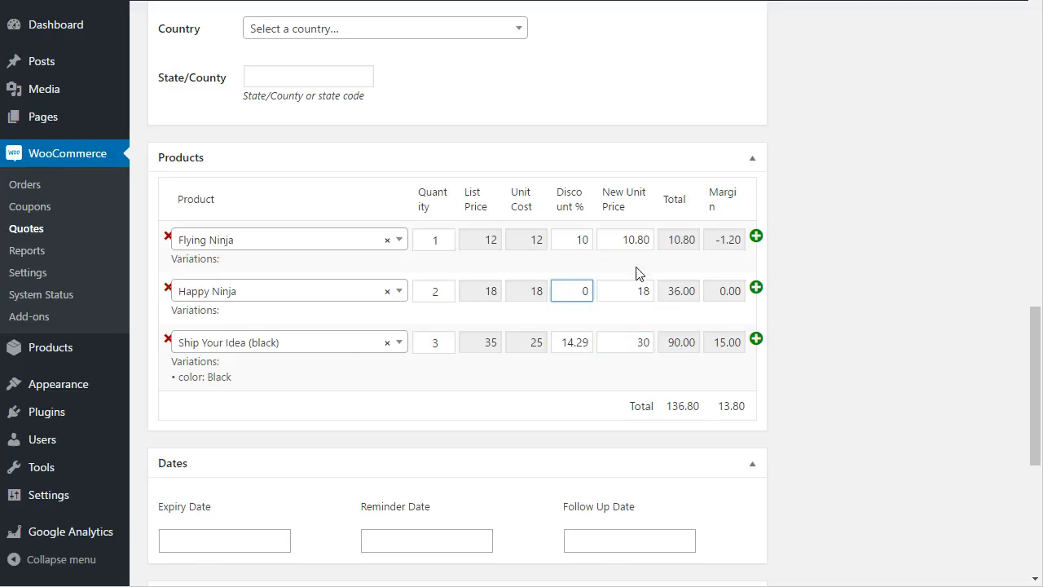
type("2")
Set expiry 2016-08-25, reminder 2016-08-23 and follow-up 2016-08-24 with the date pickers
scroll(619, 281, "down", 2)
left_click(222, 379)
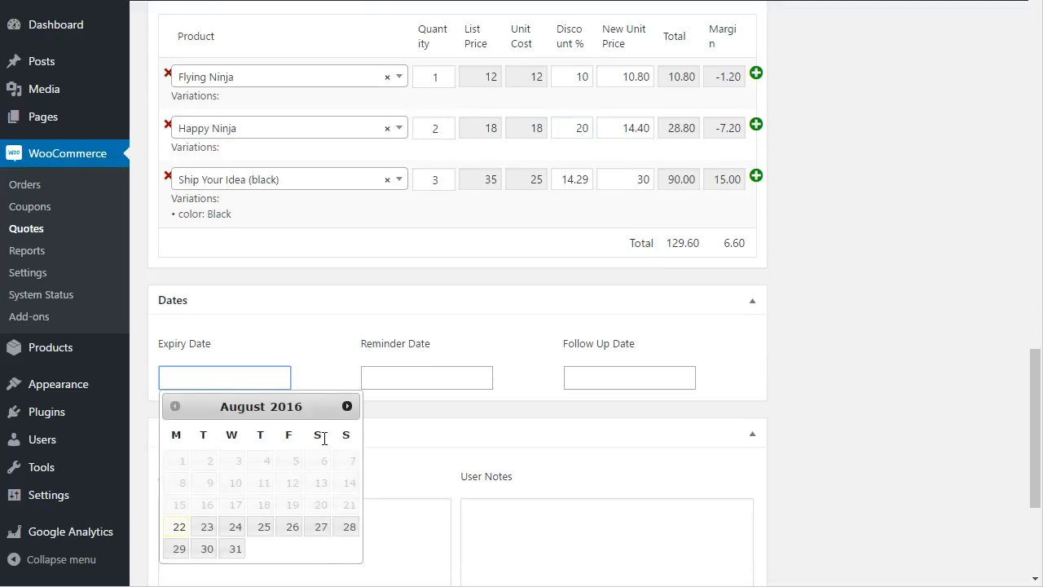
left_click(264, 527)
left_click(400, 377)
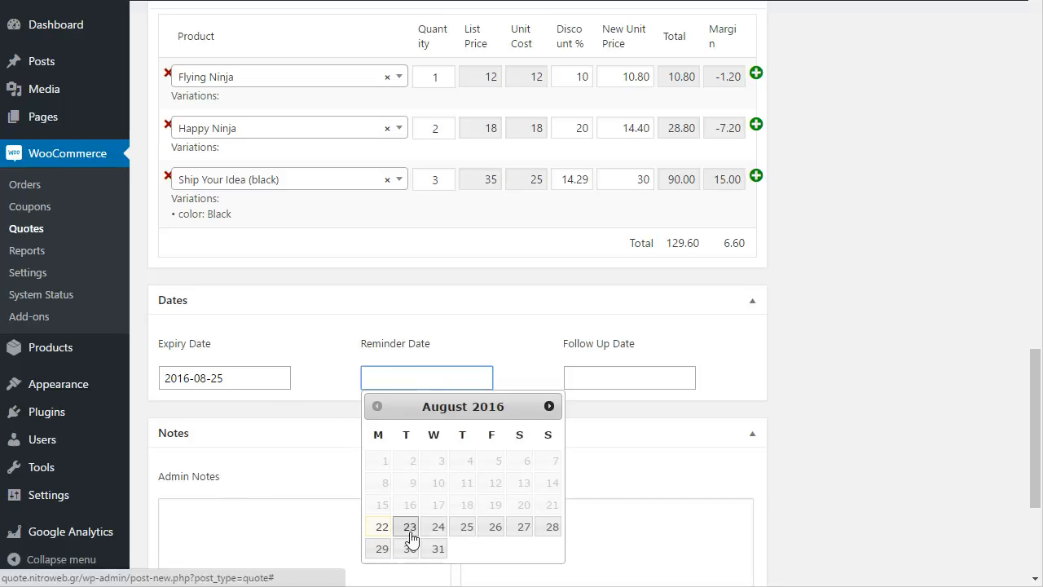
left_click(410, 530)
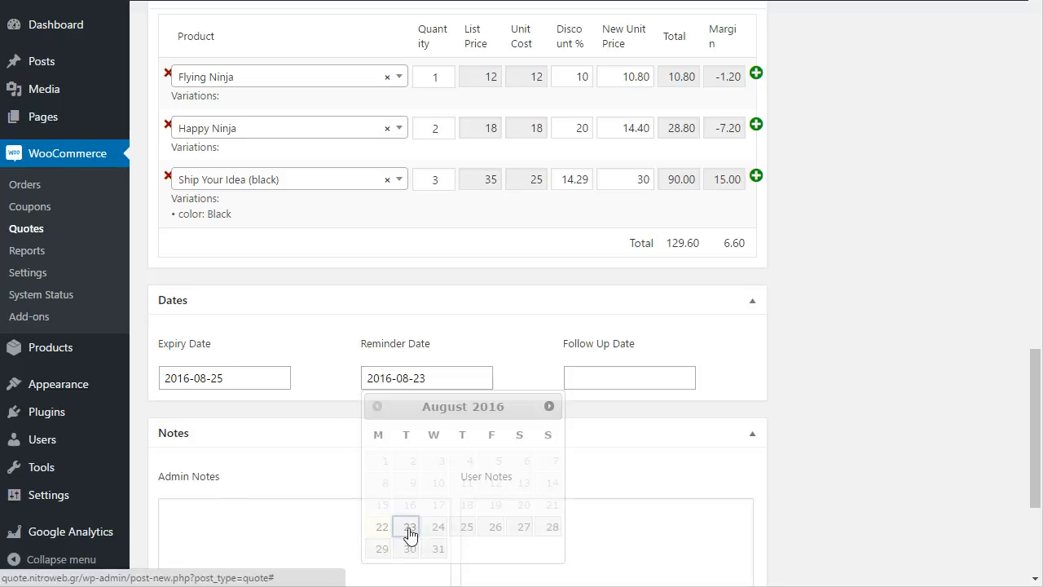
left_click(589, 381)
left_click(641, 527)
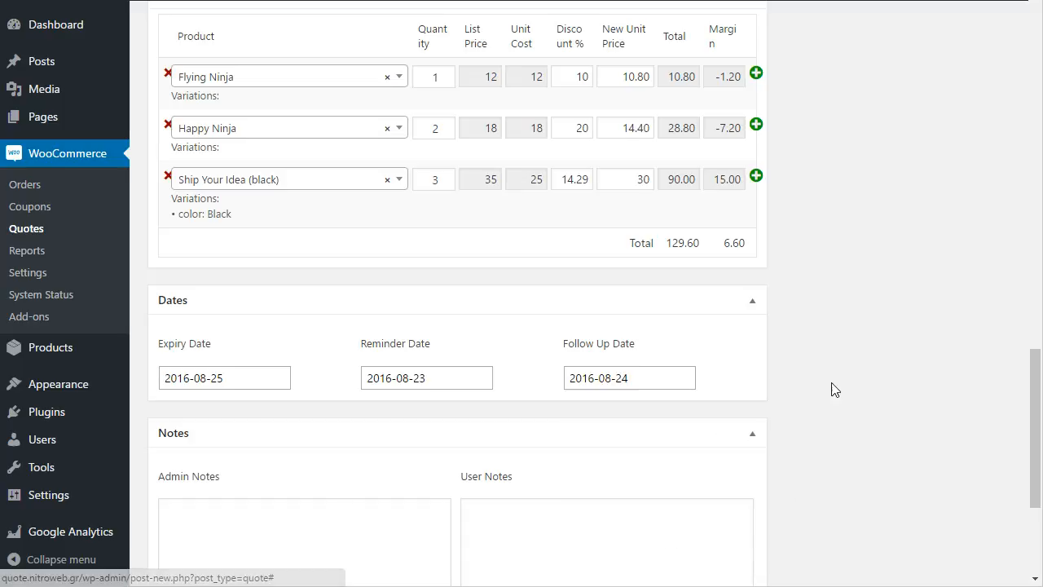
Write an admin note stating the quote is for a friend, inserting 'for' before 'my'
scroll(828, 379, "down", 3)
left_click(255, 308)
type("this is my friend Paul")
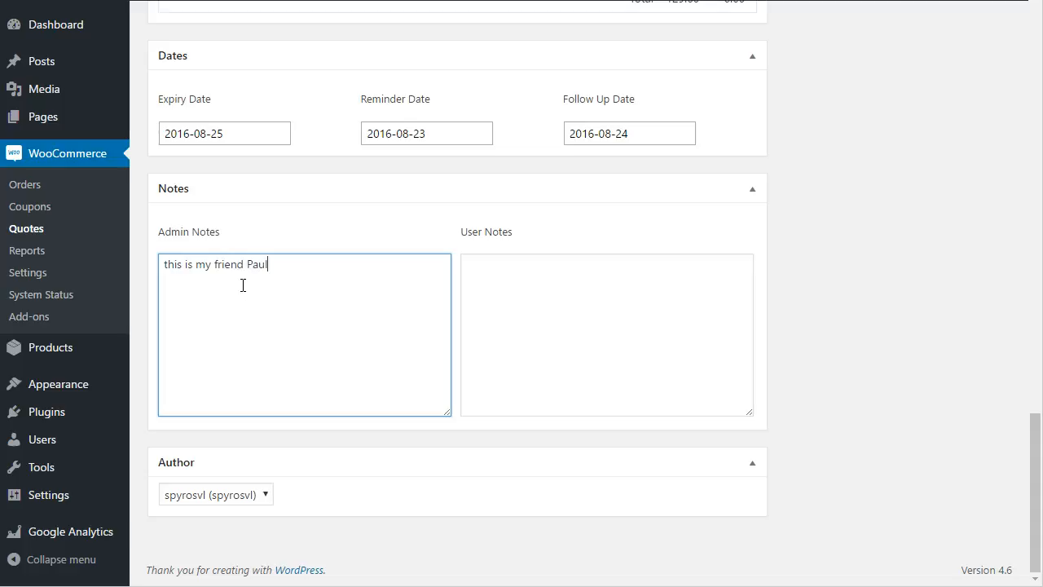
left_click(197, 264)
type("for")
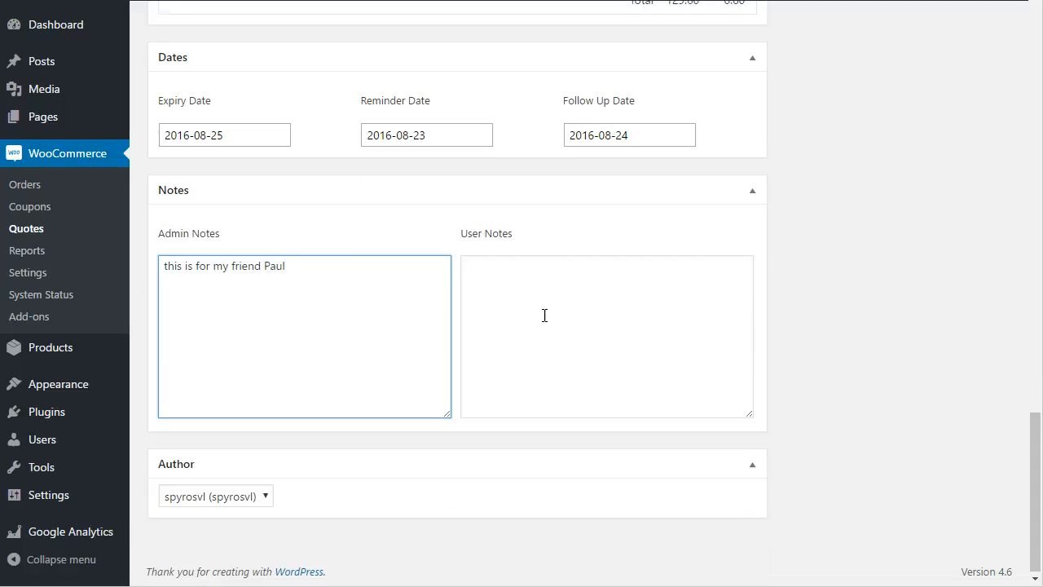
scroll(500, 310, "up", 12)
scroll(546, 308, "up", 4)
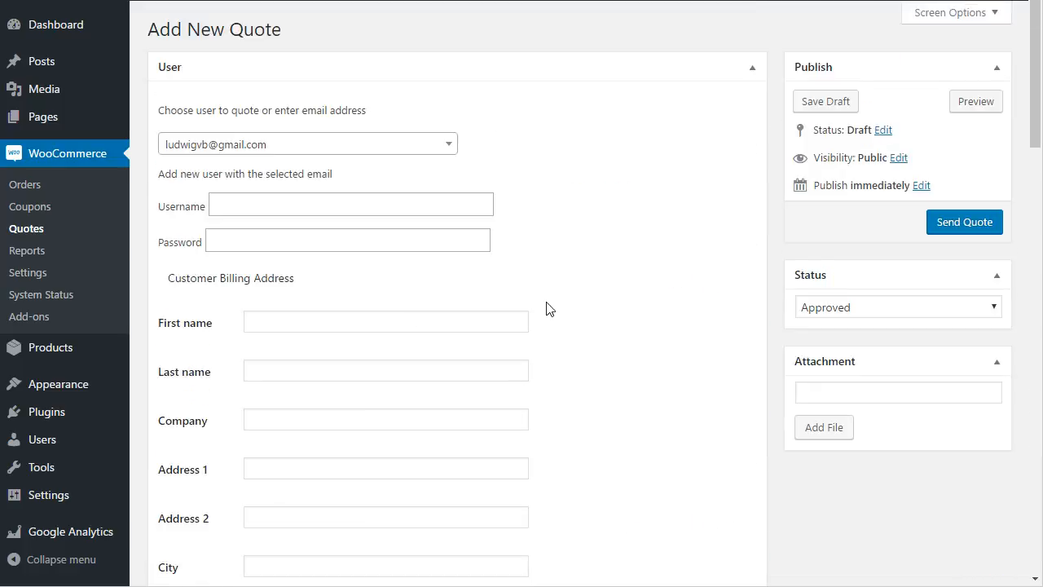
Dismiss the file upload without attaching anything and keep the quote status Approved
left_click(825, 436)
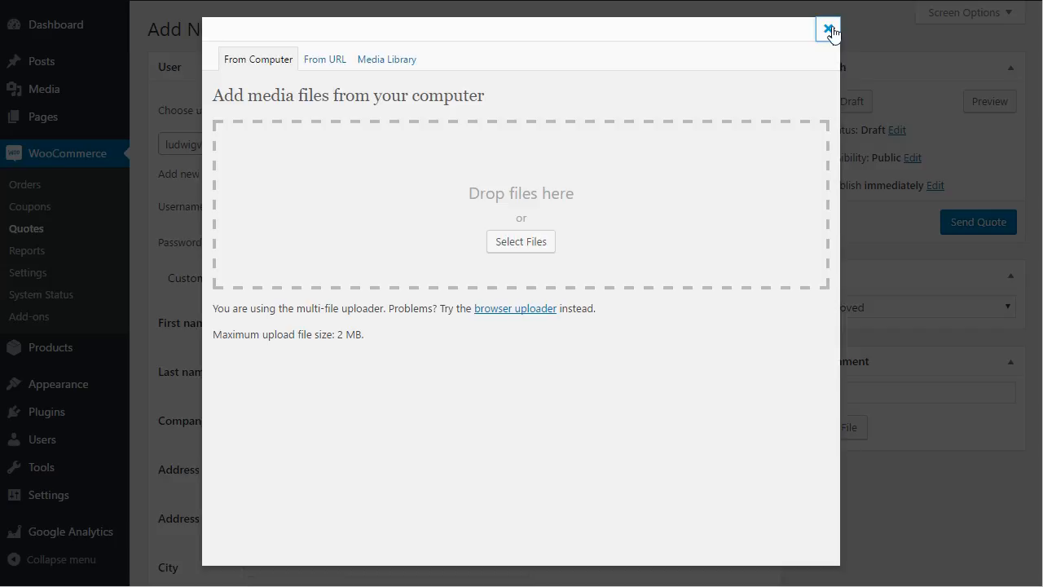
left_click(828, 30)
left_click(874, 305)
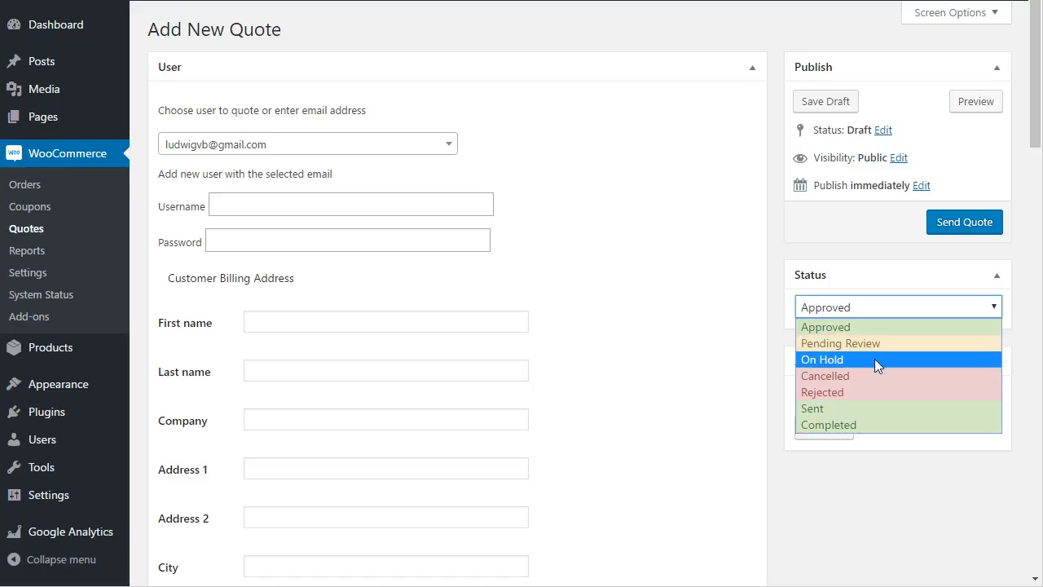
left_click(864, 264)
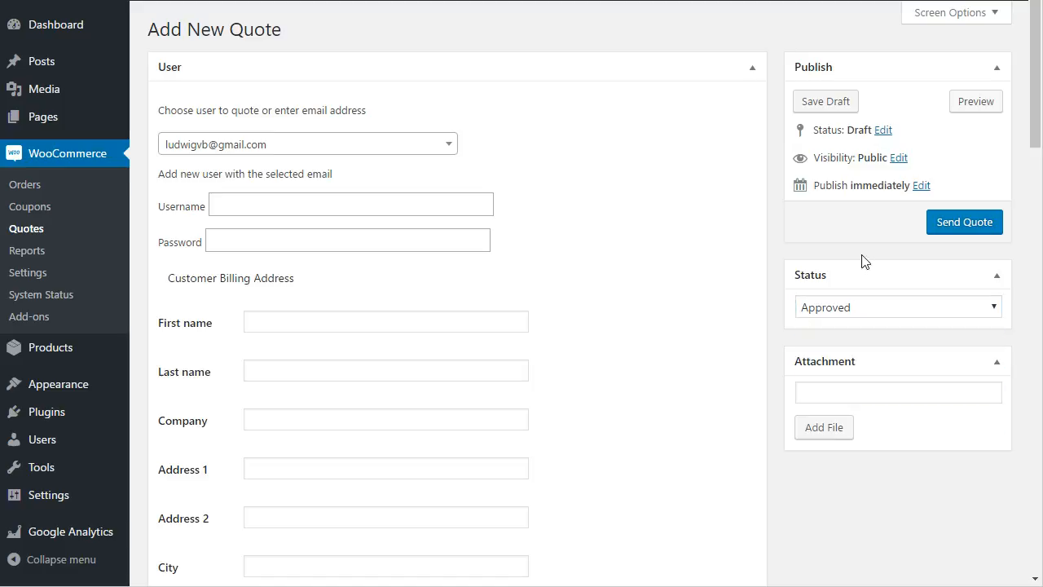
Publish and send the quote with Send Quote
scroll(789, 308, "down", 2)
scroll(789, 308, "down", 6)
scroll(813, 308, "down", 4)
scroll(816, 309, "up", 3)
scroll(879, 320, "up", 10)
left_click(965, 226)
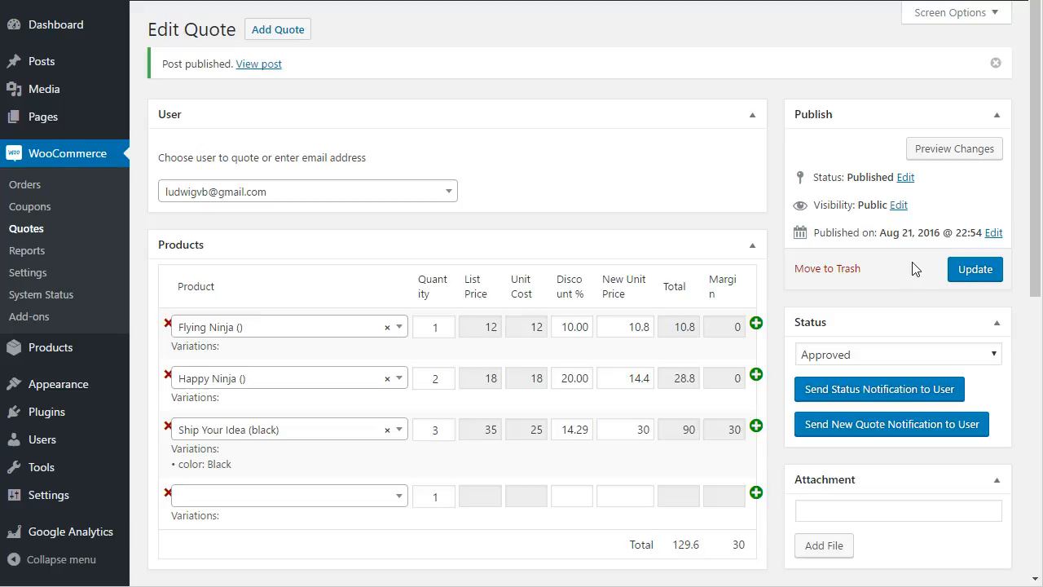
scroll(897, 265, "down", 3)
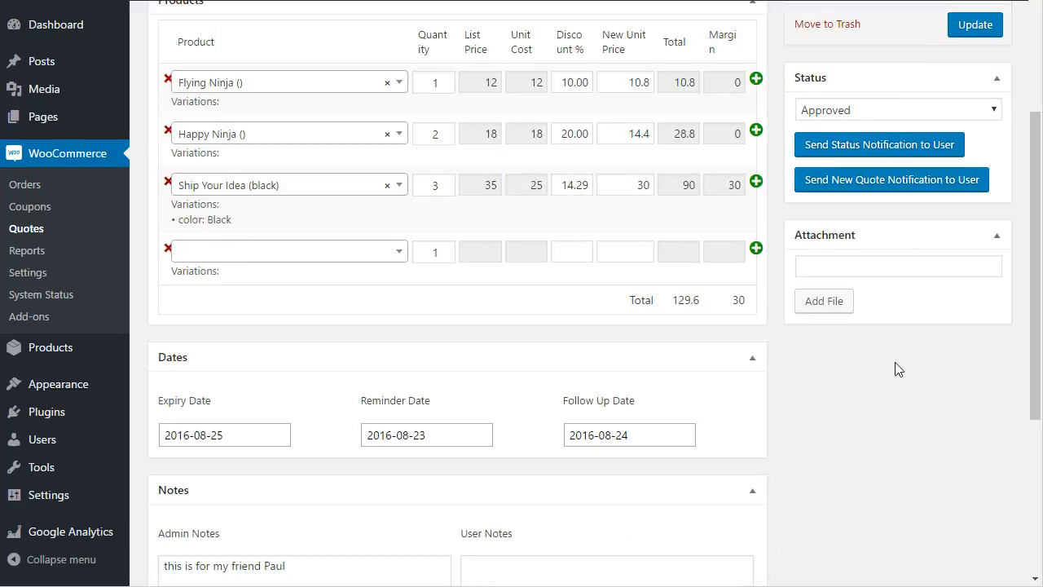
scroll(891, 374, "up", 1)
scroll(892, 373, "up", 3)
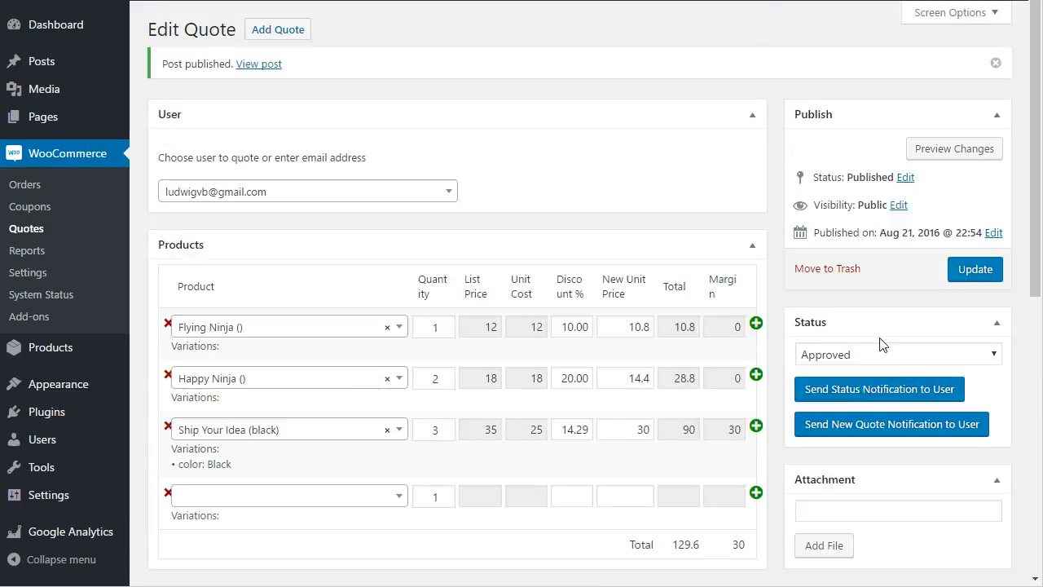